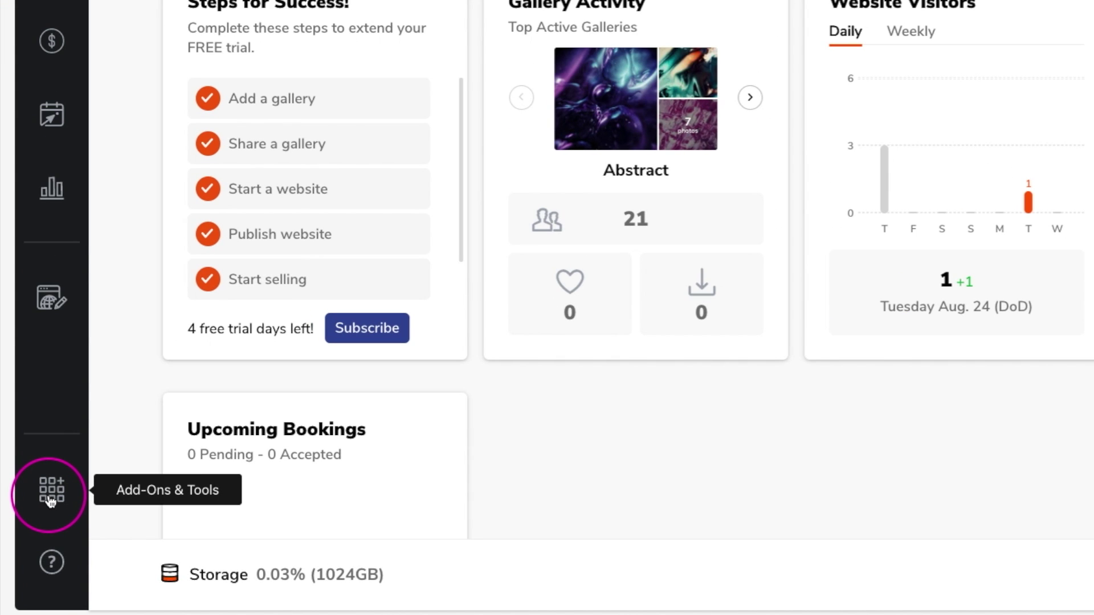
# Open the BookMe add-on from Add-Ons & Tools to reach its Welcome page
pyautogui.click(50, 500)
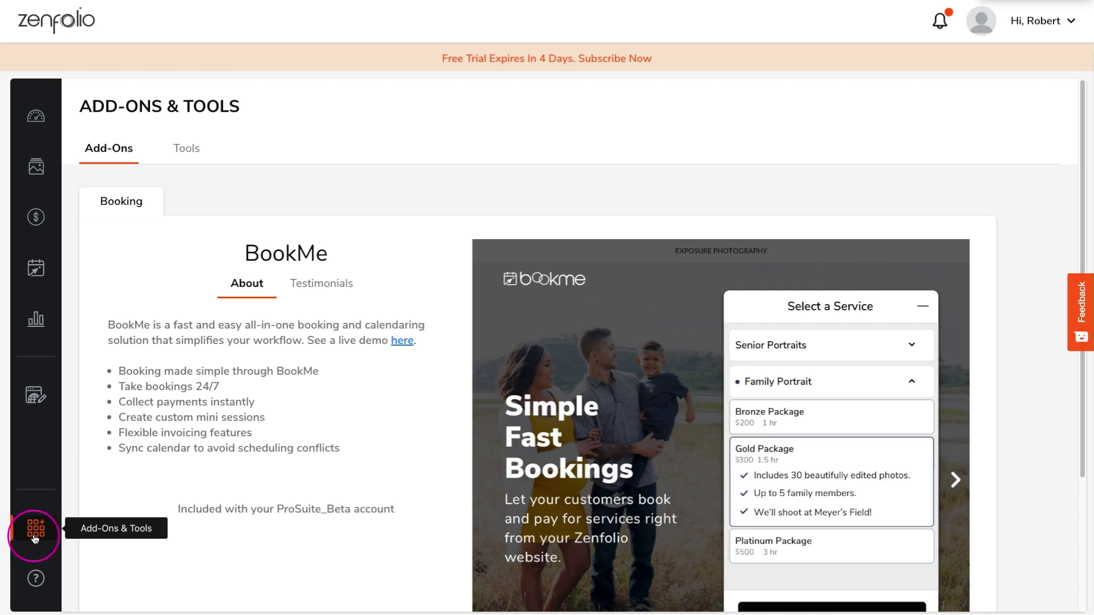
pyautogui.click(36, 274)
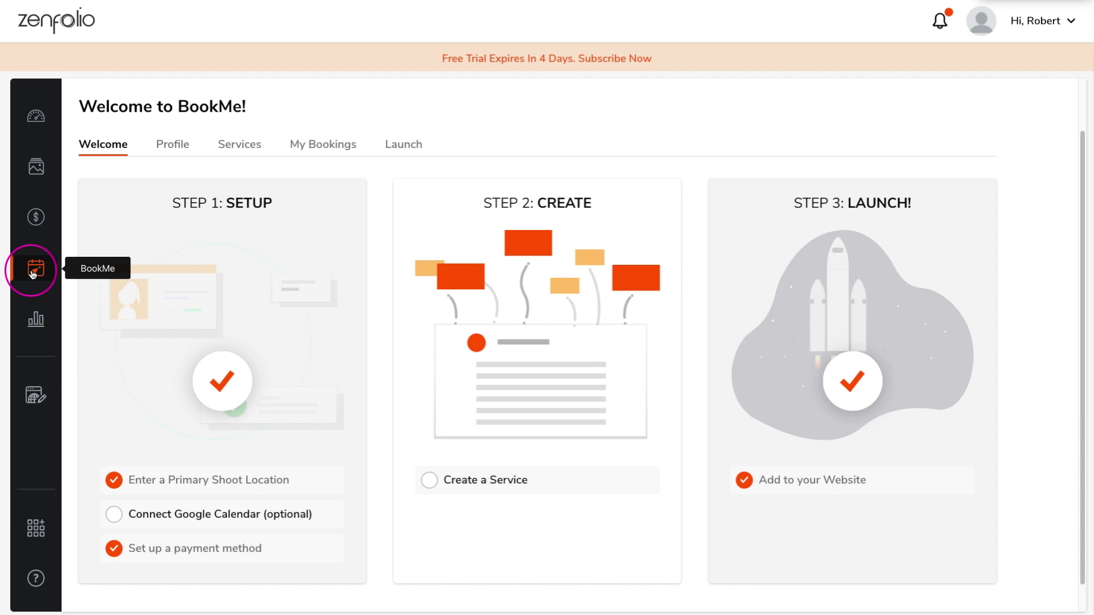
# In the BookMe Profile, add a 'Brakebills Campus' shoot location with the suggested Durham address
pyautogui.click(163, 149)
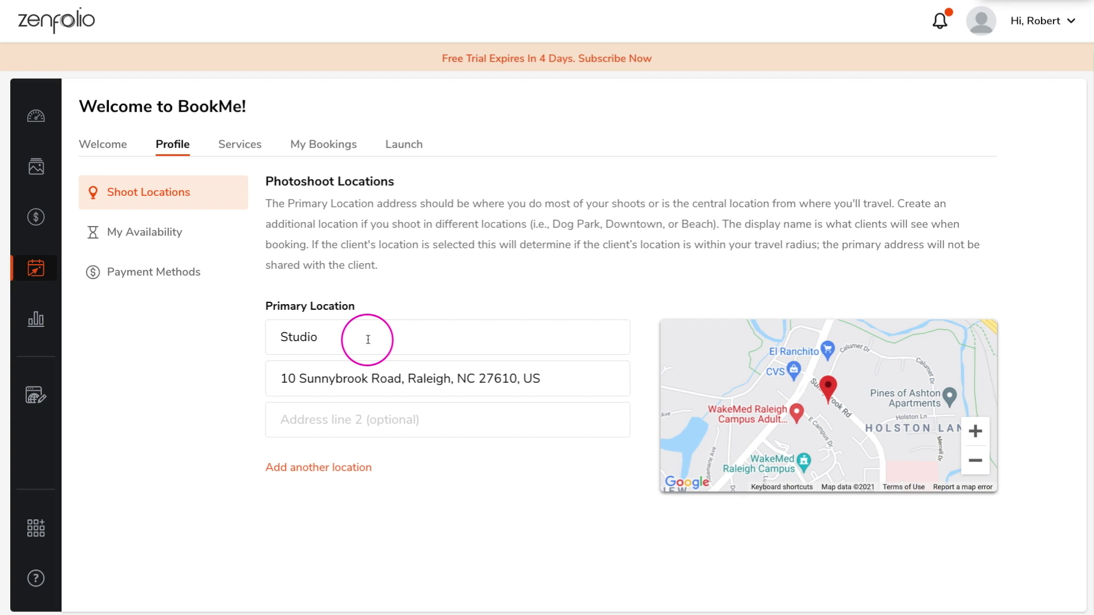
pyautogui.click(339, 469)
pyautogui.scroll(-2, 340, 455)
pyautogui.click(340, 441)
pyautogui.write('Br')
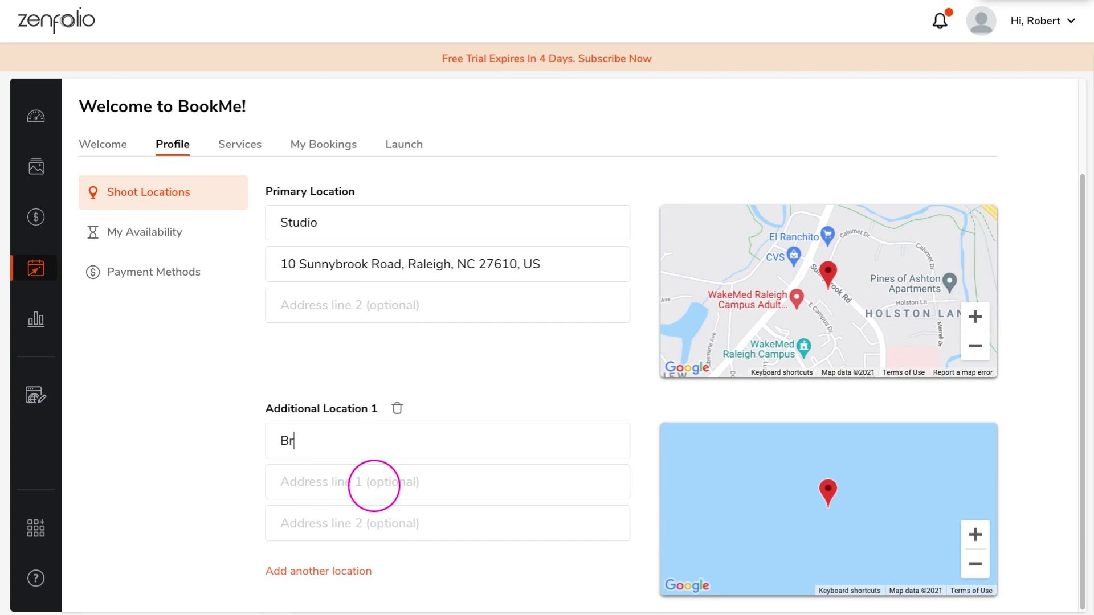
pyautogui.write('akebills Campus')
pyautogui.click(359, 474)
pyautogui.click(359, 487)
# Add a second shoot location, 'Wellspring Park', using the suggested Raleigh Health Park address
pyautogui.click(319, 571)
pyautogui.scroll(-4, 340, 415)
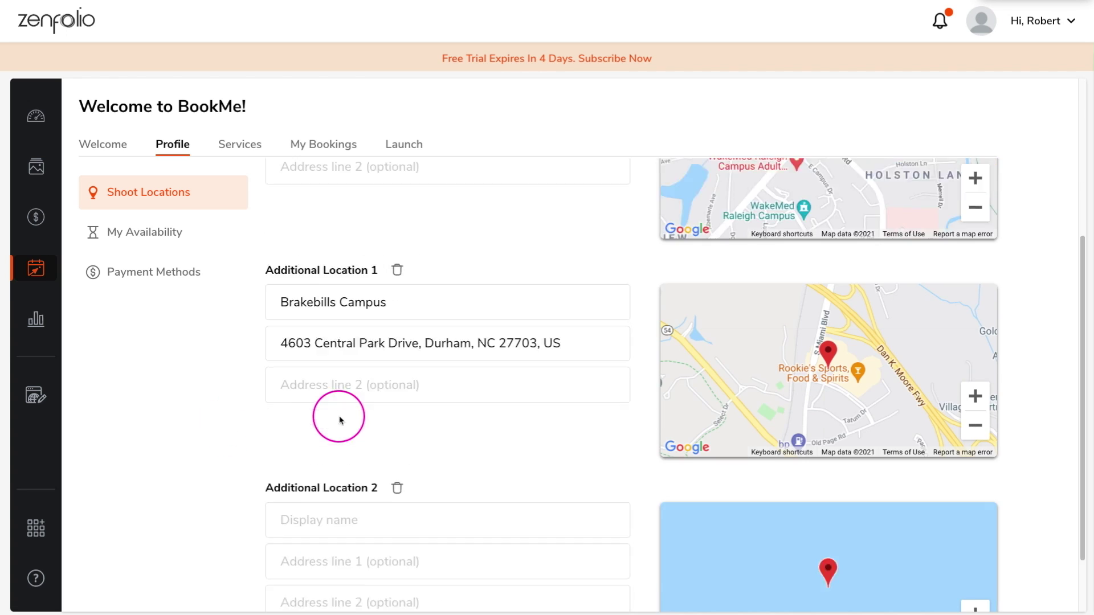
pyautogui.click(403, 448)
pyautogui.write('Wellspring Park')
pyautogui.click(314, 481)
pyautogui.write('83')
pyautogui.click(306, 520)
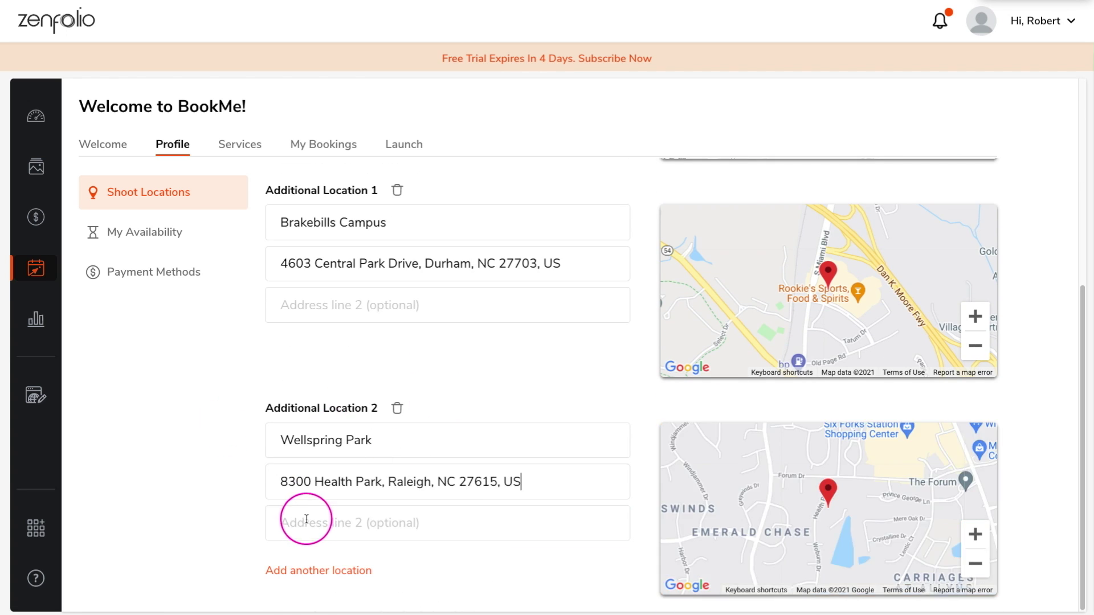
# Show My Availability, where the Google Calendar sync card reads disconnected
pyautogui.click(143, 235)
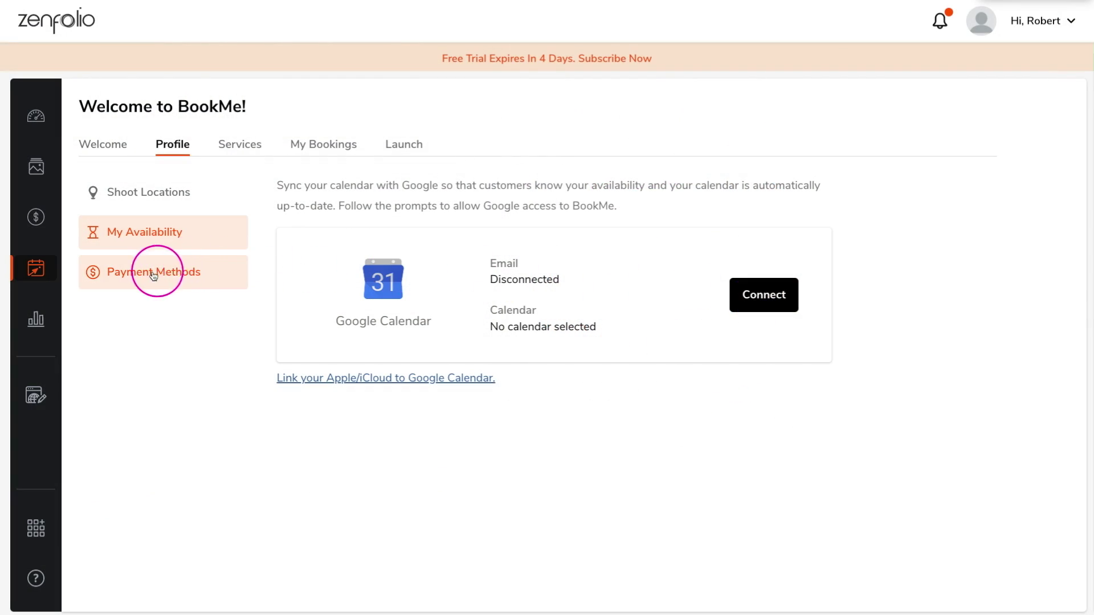
# From Payment Methods, start connecting Stripe and verify the mobile number with the code
pyautogui.click(131, 278)
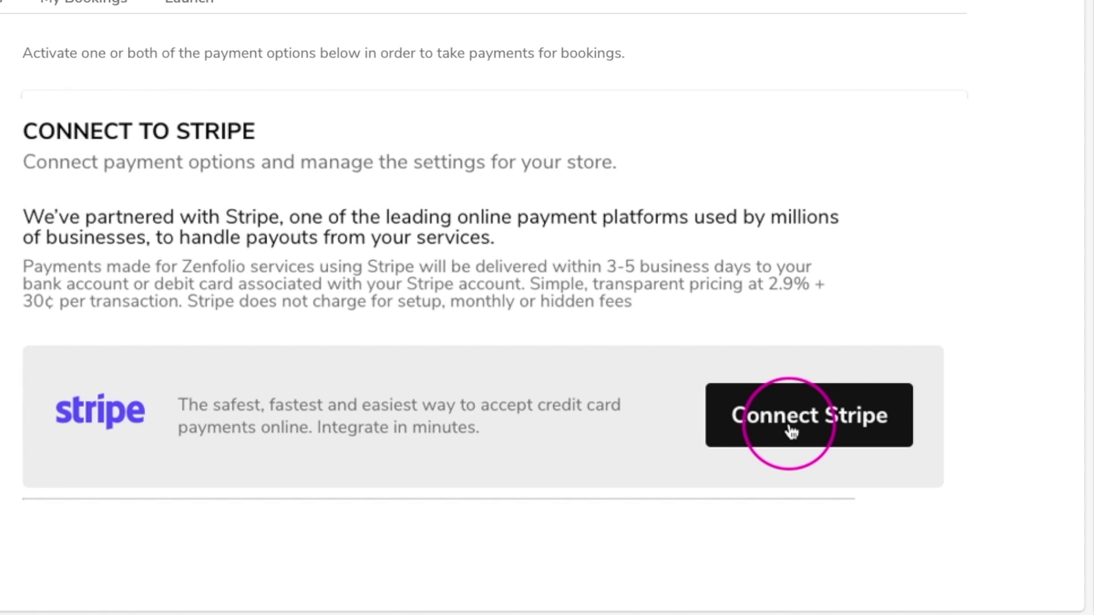
pyautogui.click(791, 432)
pyautogui.click(455, 242)
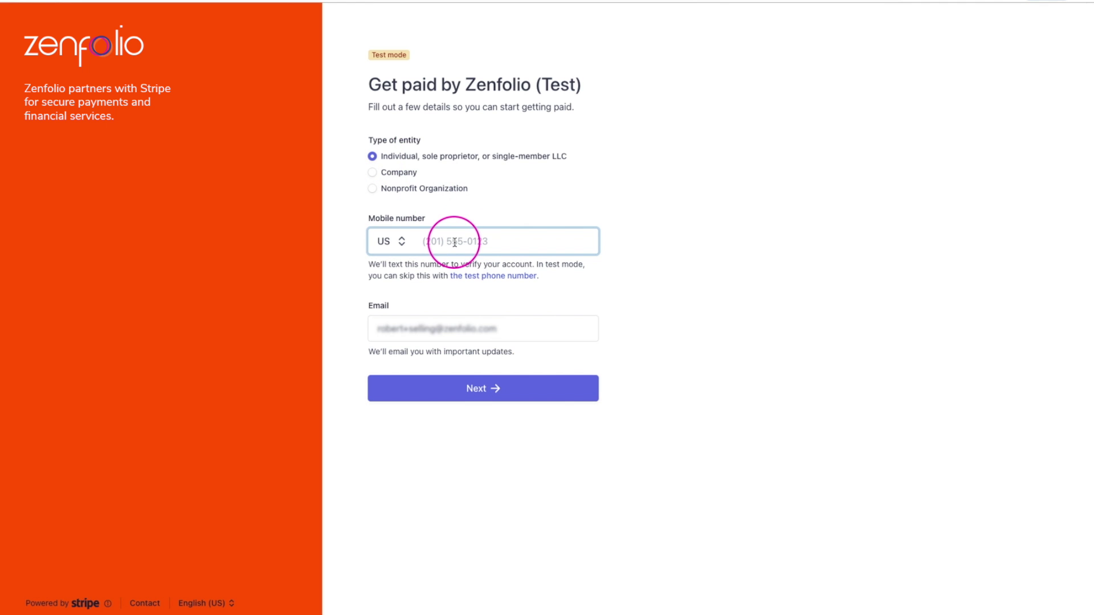
pyautogui.click(433, 389)
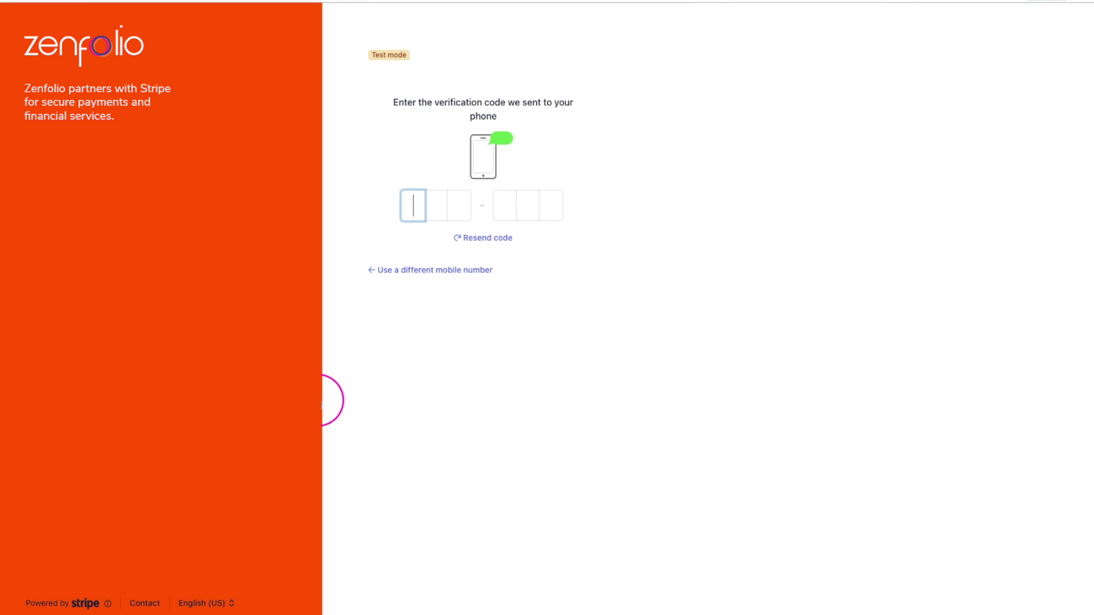
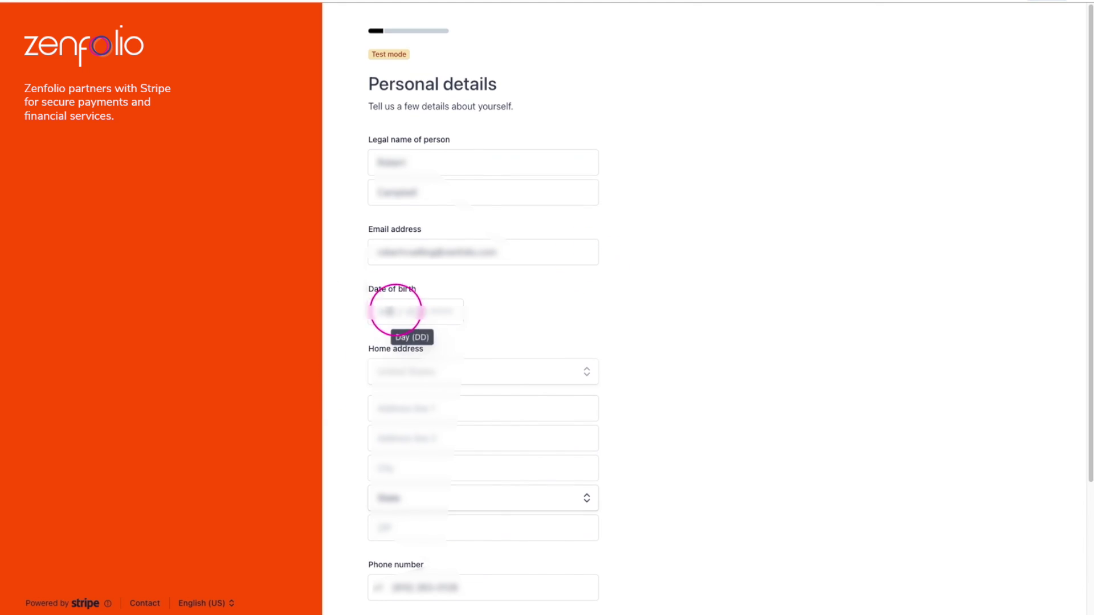
# Fill in the home address and Social Security number on Stripe's personal details form
pyautogui.click(391, 410)
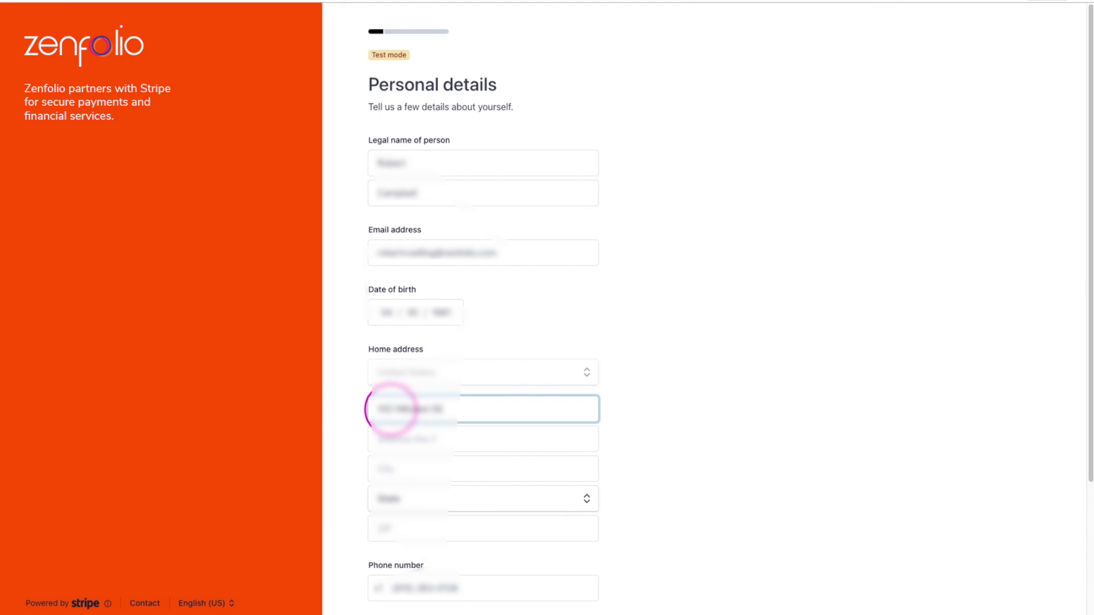
pyautogui.press('Tab')
pyautogui.press('Tab')
pyautogui.write('Smithfield')
pyautogui.press('Tab')
pyautogui.write('North Carolina')
pyautogui.press('Tab')
pyautogui.write('27577')
pyautogui.scroll(-3, 448, 449)
pyautogui.click(448, 450)
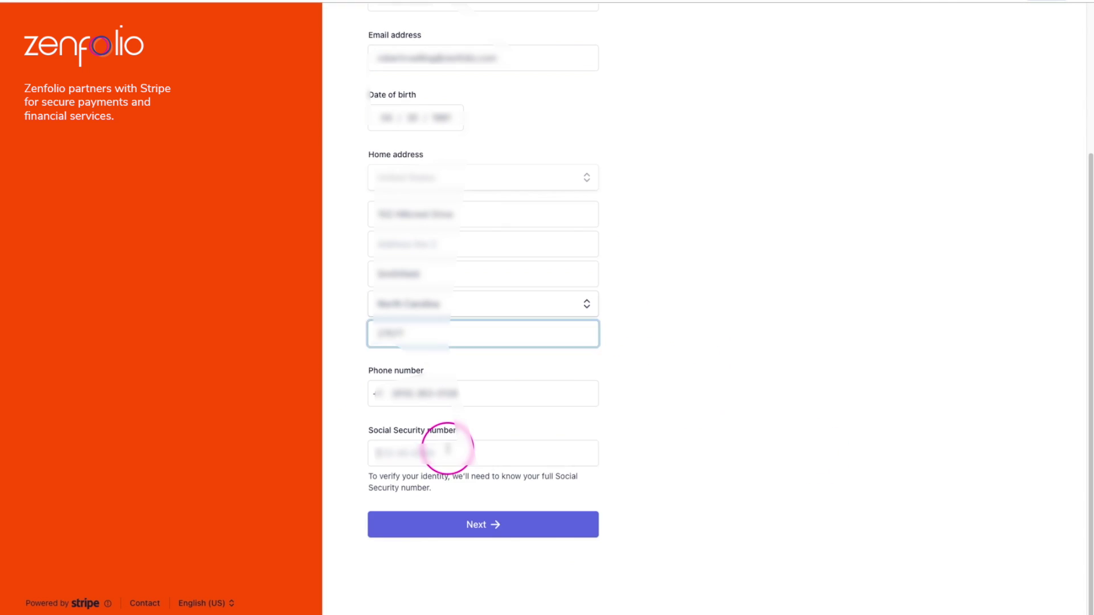
pyautogui.write('000000000')
pyautogui.click(440, 519)
# Choose Photography studios industry, website yourphotos.com, and submit the Stripe onboarding
pyautogui.click(446, 174)
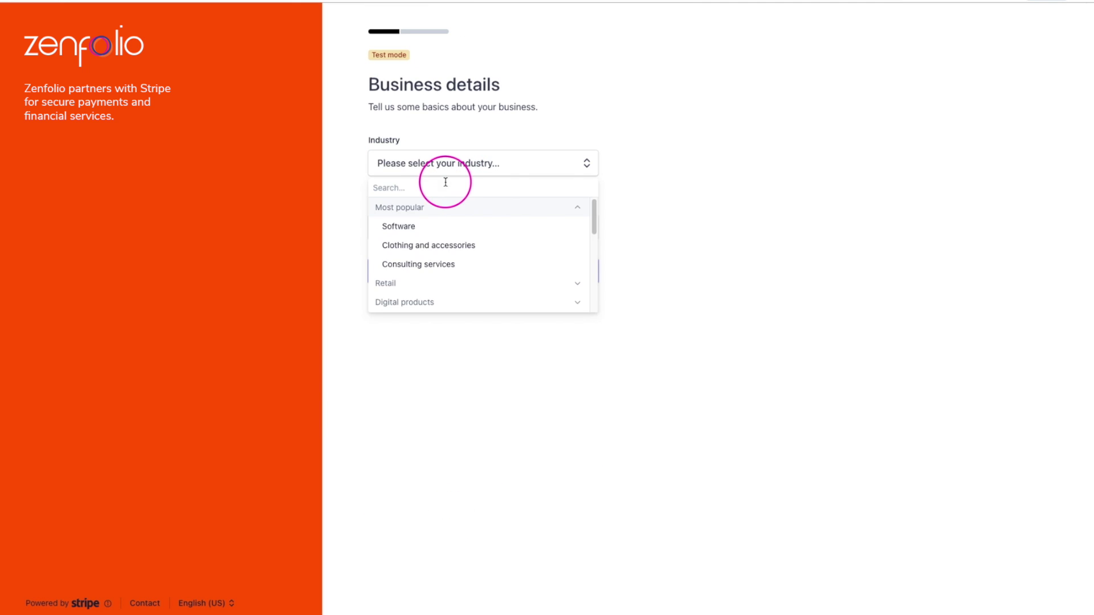
pyautogui.write('Photography')
pyautogui.press('Return')
pyautogui.click(464, 228)
pyautogui.write('yourphotos.com')
pyautogui.click(473, 271)
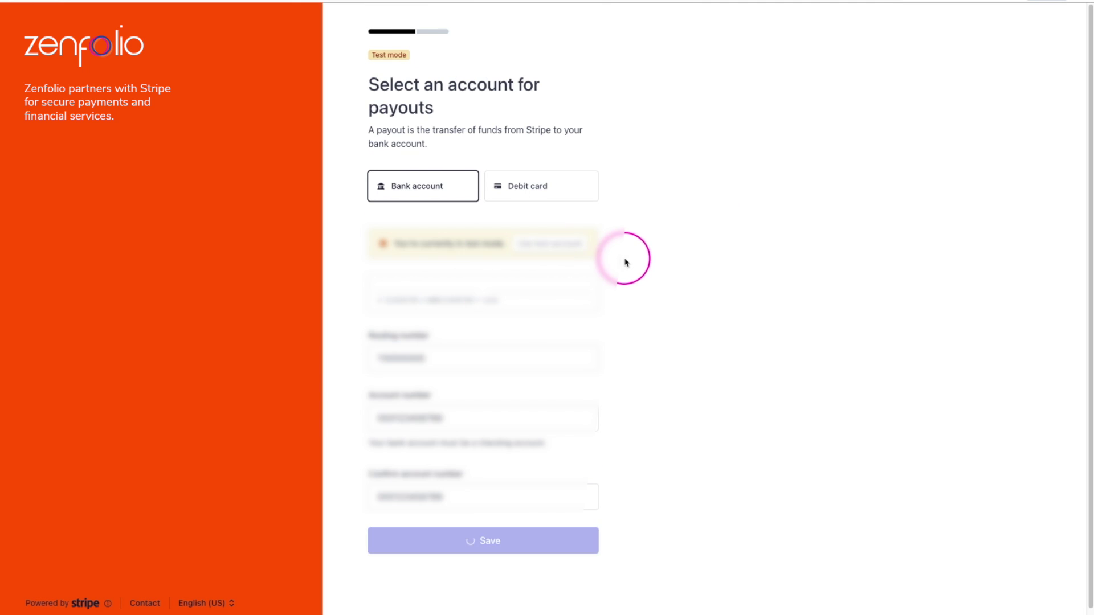
pyautogui.click(484, 567)
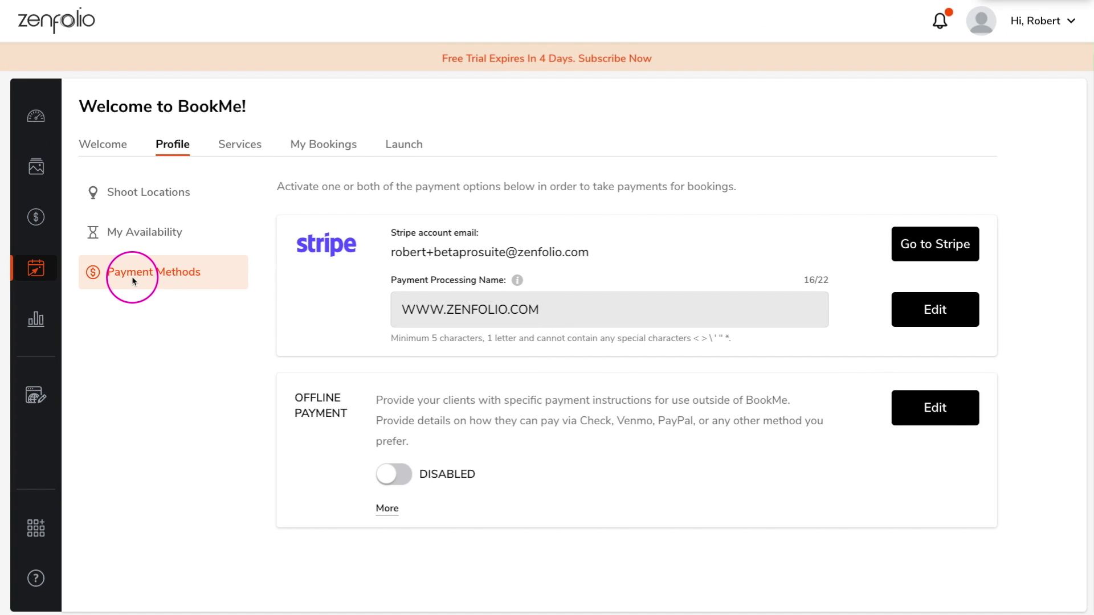
# Enable offline payment with instructions telling clients to send payments on Venmo, and save
pyautogui.click(944, 408)
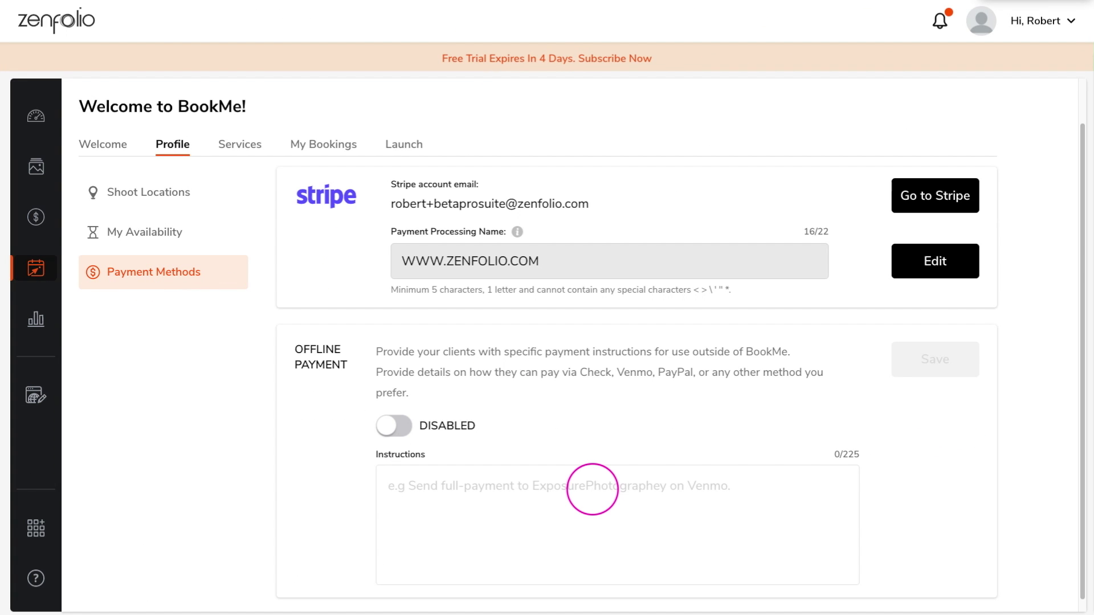
pyautogui.write('S')
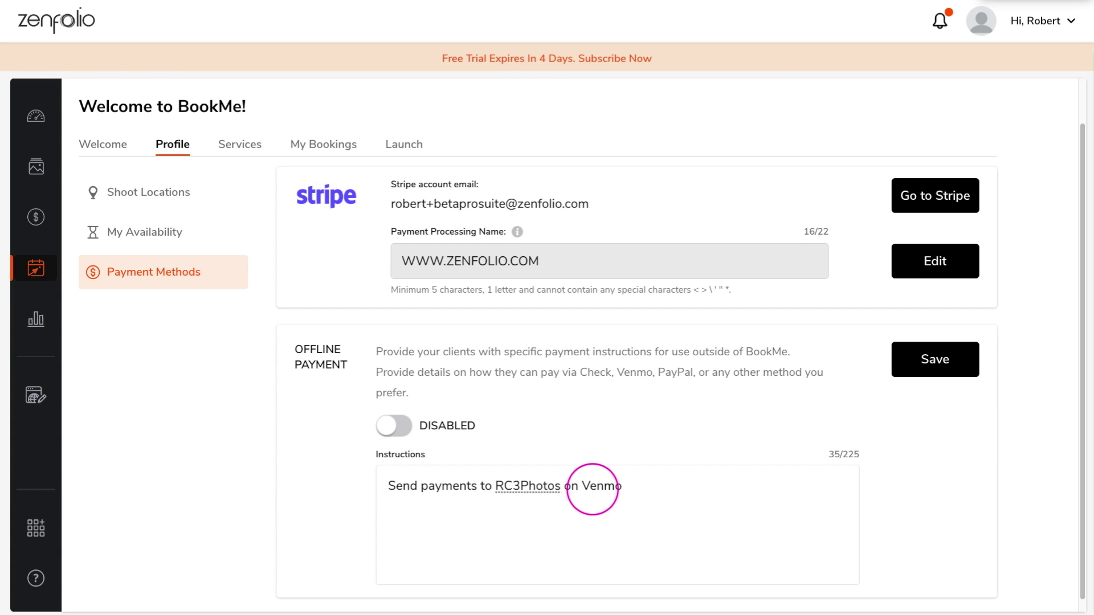
pyautogui.scroll(-1, 593, 489)
pyautogui.click(393, 412)
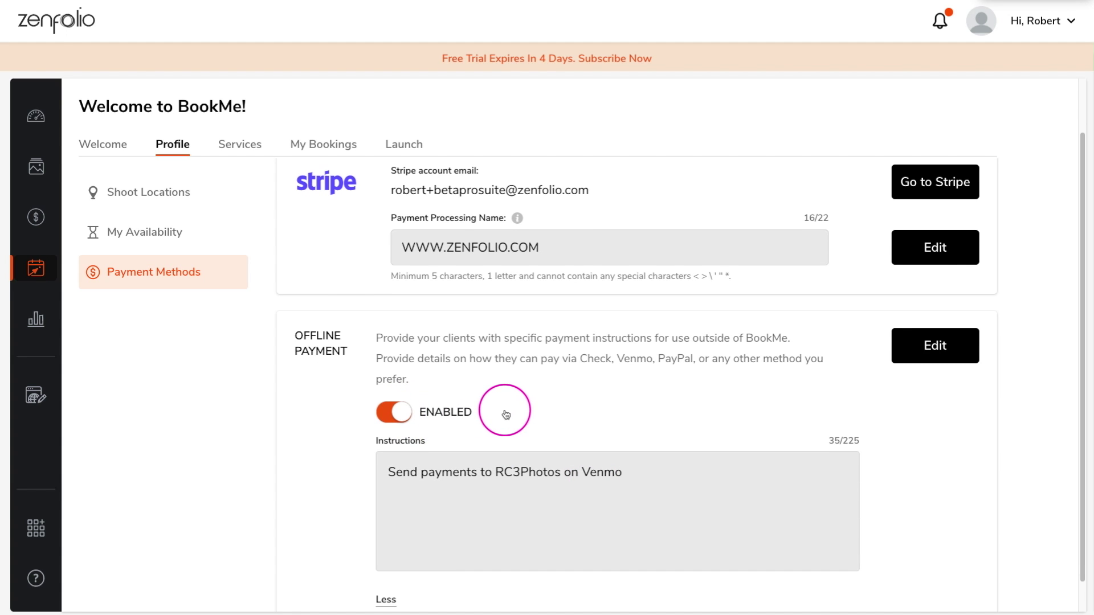
# Create a service 'On Location Family Portrait' with shoot type Portrait - Family and 1-hour duration
pyautogui.click(243, 148)
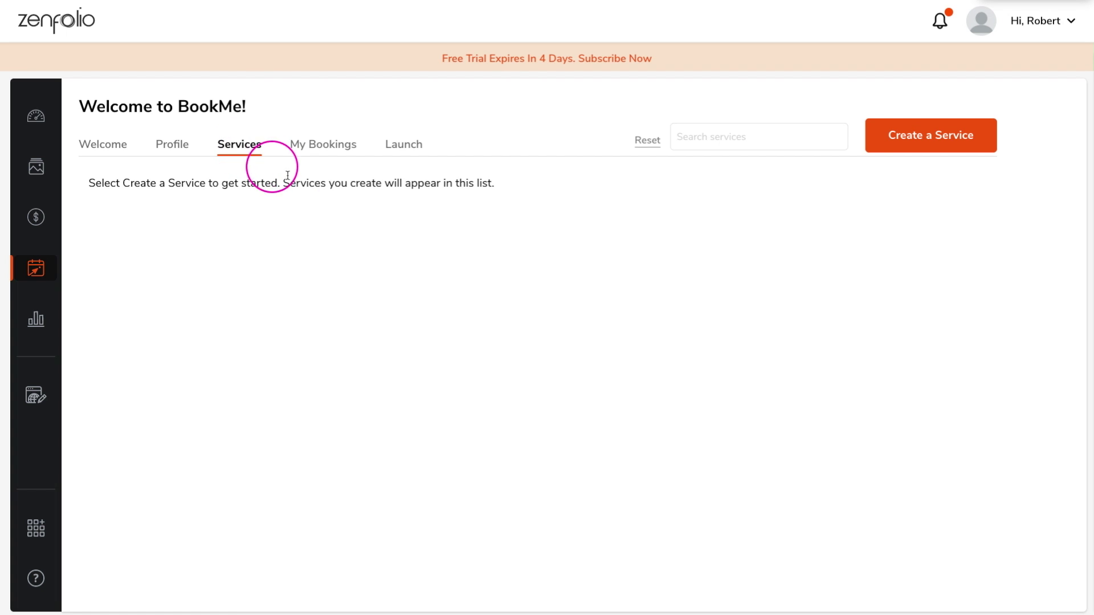
pyautogui.click(926, 143)
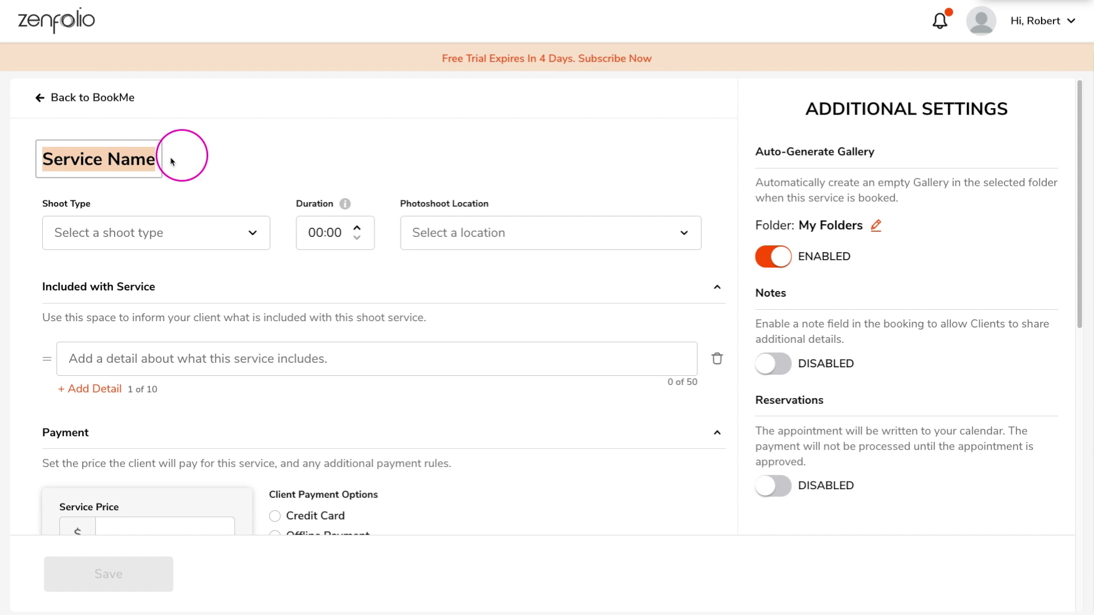
pyautogui.write('On Location Family Portrait')
pyautogui.press('Return')
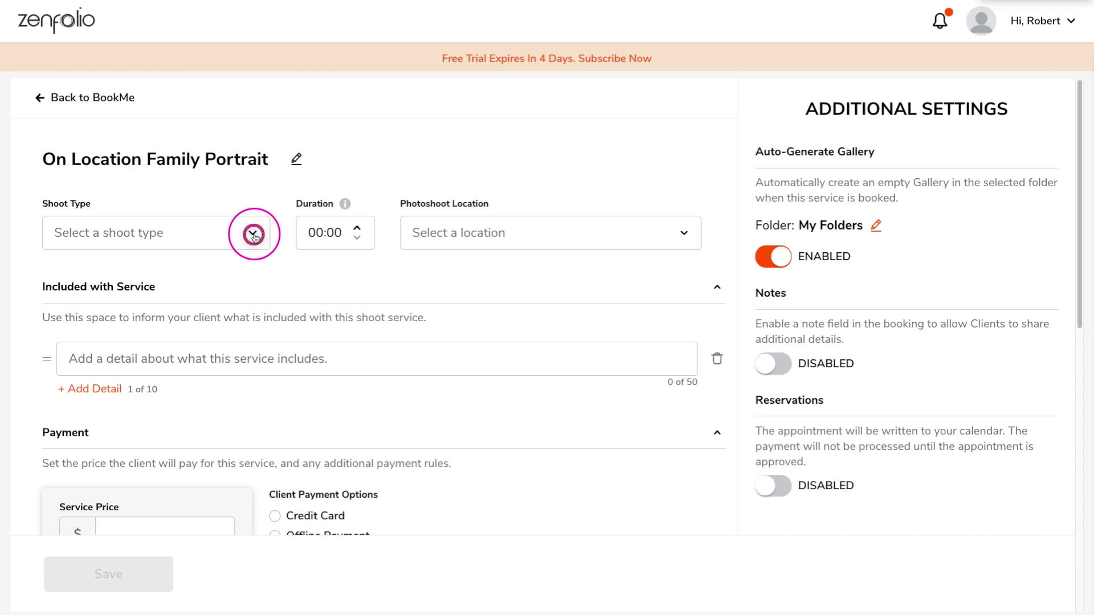
pyautogui.click(254, 232)
pyautogui.click(106, 356)
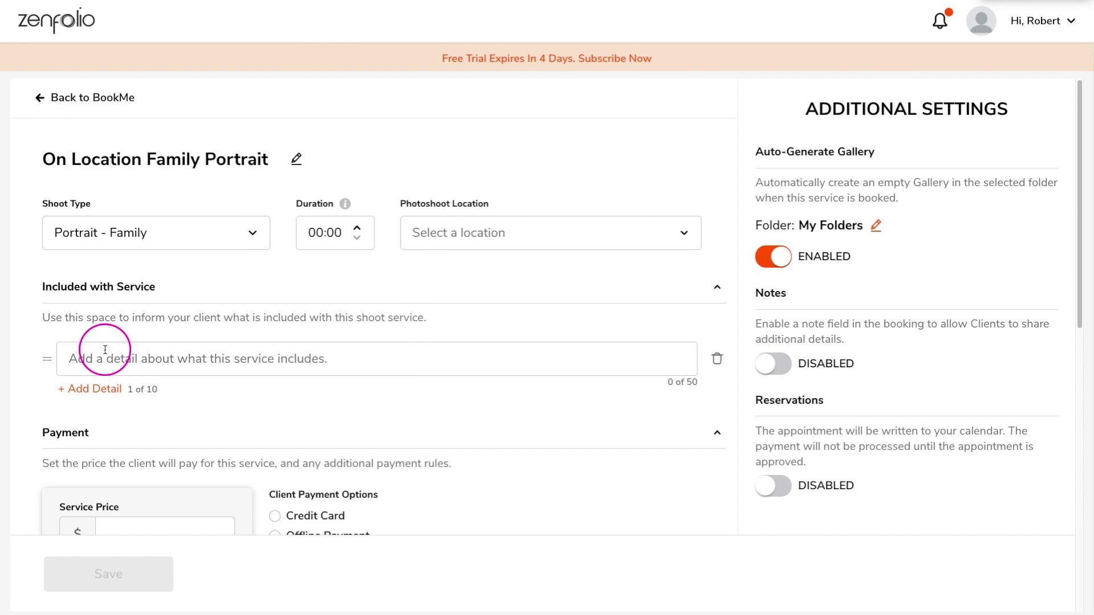
pyautogui.click(321, 233)
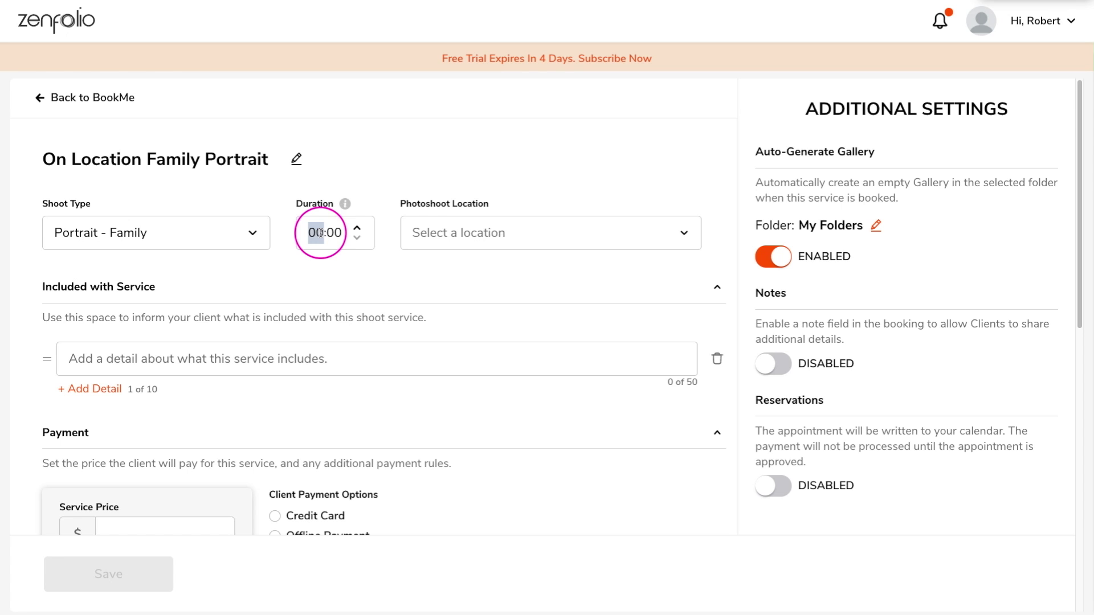
pyautogui.write('1')
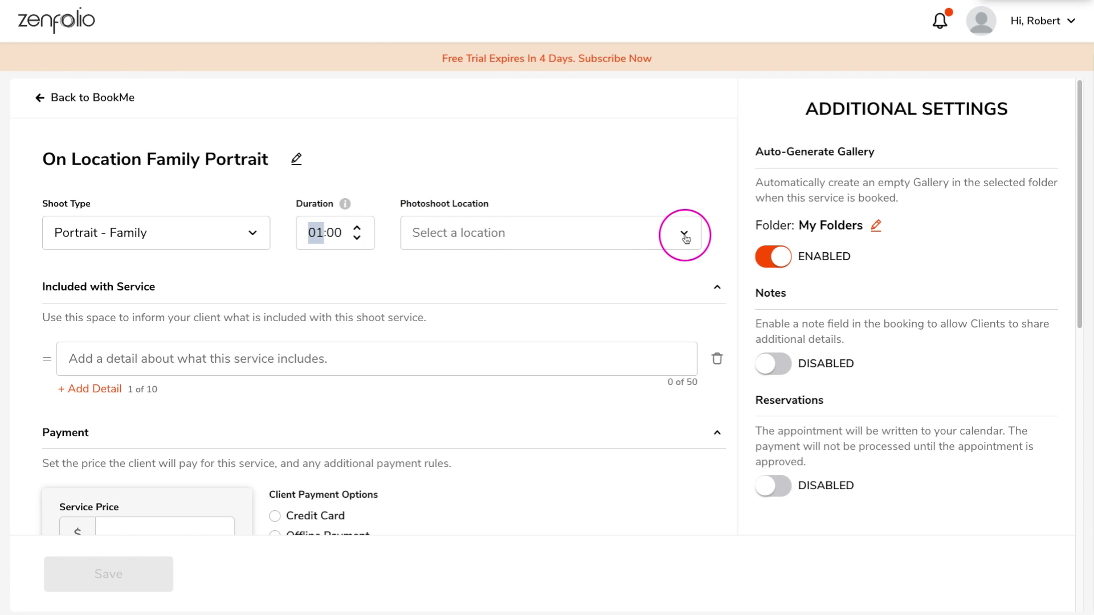
# Set the service's photoshoot location to Client's Location
pyautogui.click(685, 239)
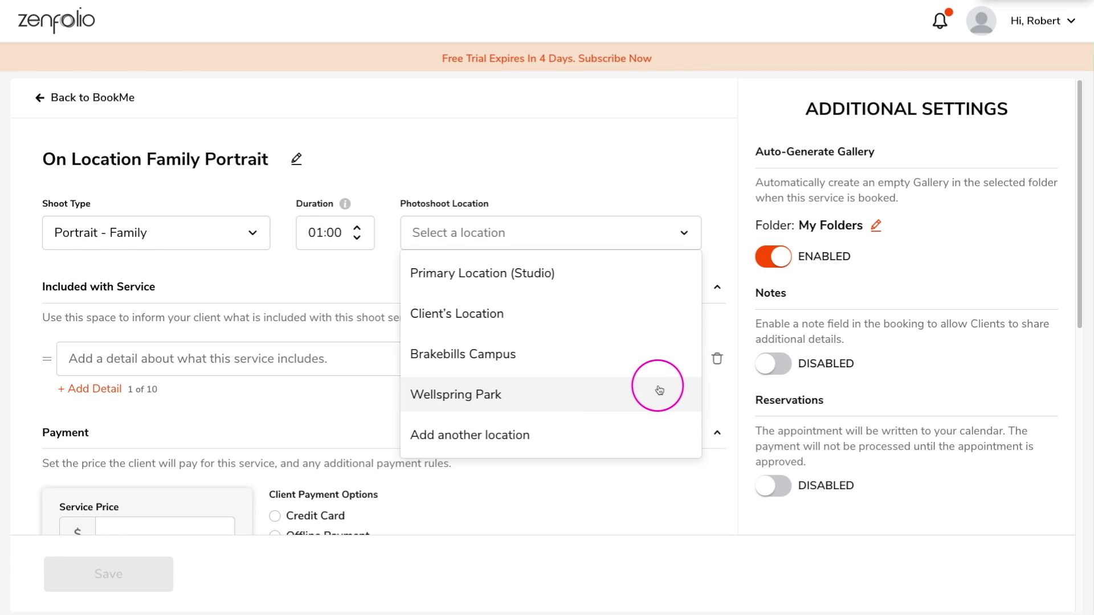
pyautogui.click(501, 435)
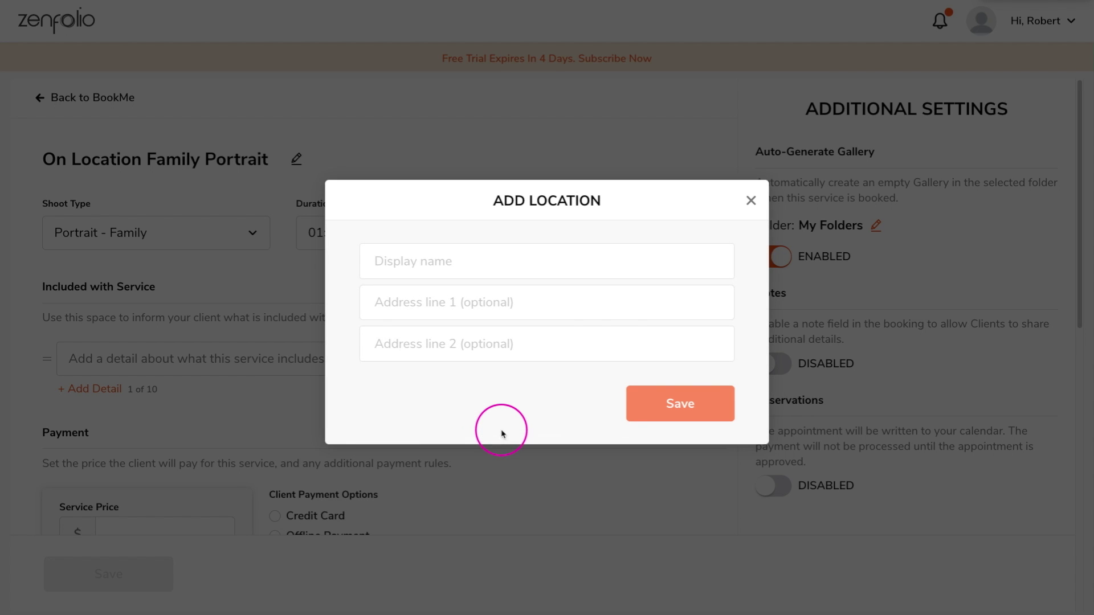
pyautogui.click(752, 206)
pyautogui.click(675, 232)
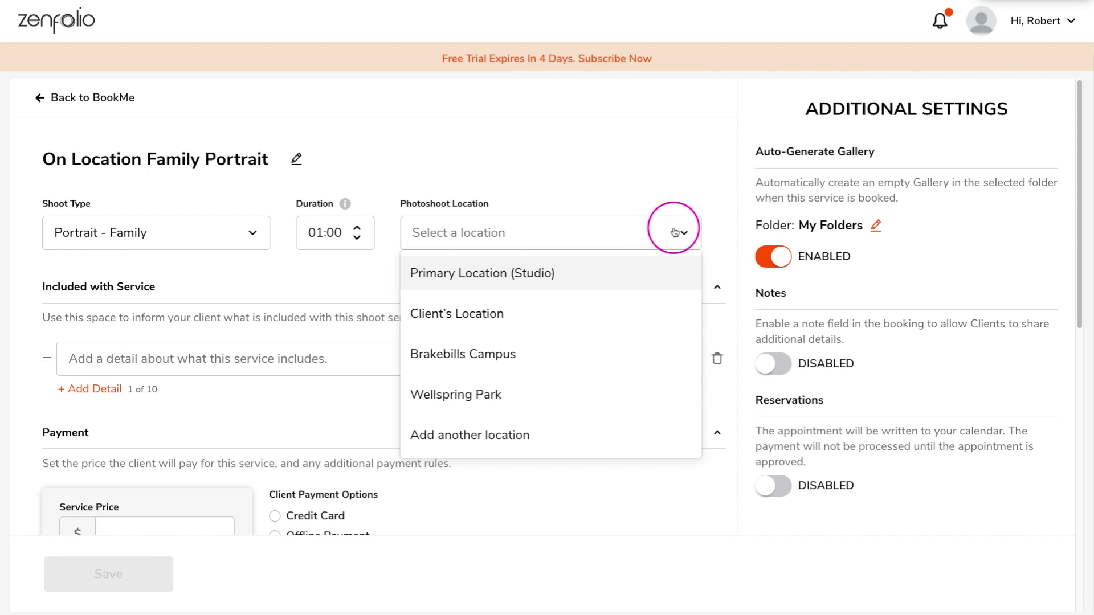
pyautogui.click(473, 314)
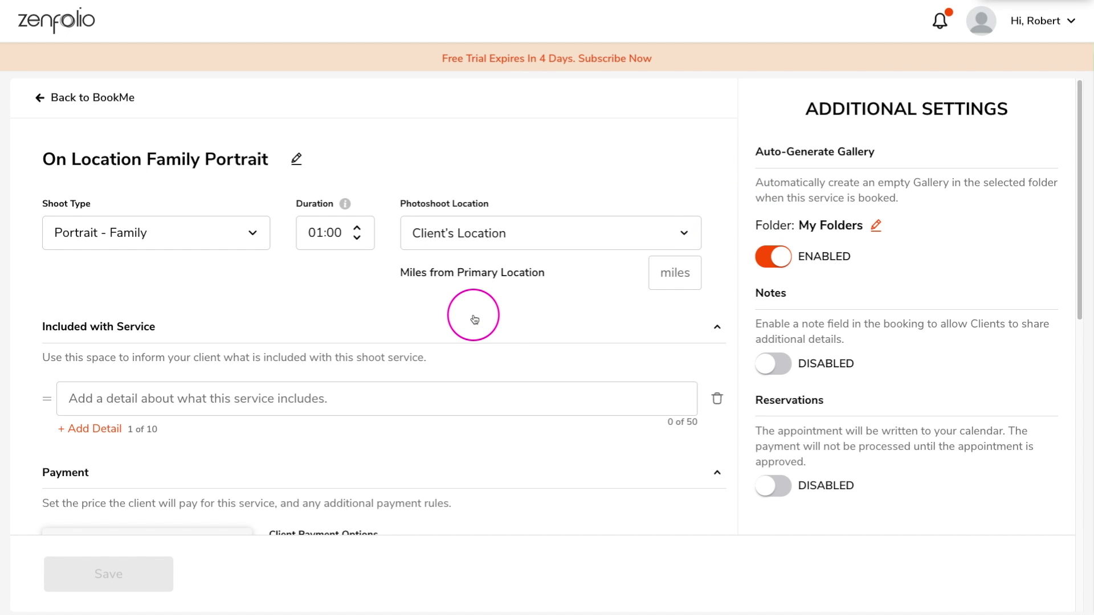
# Allow 30 miles from the primary location and list '30 day online proofing gallery' and '$50 print credit'
pyautogui.click(662, 278)
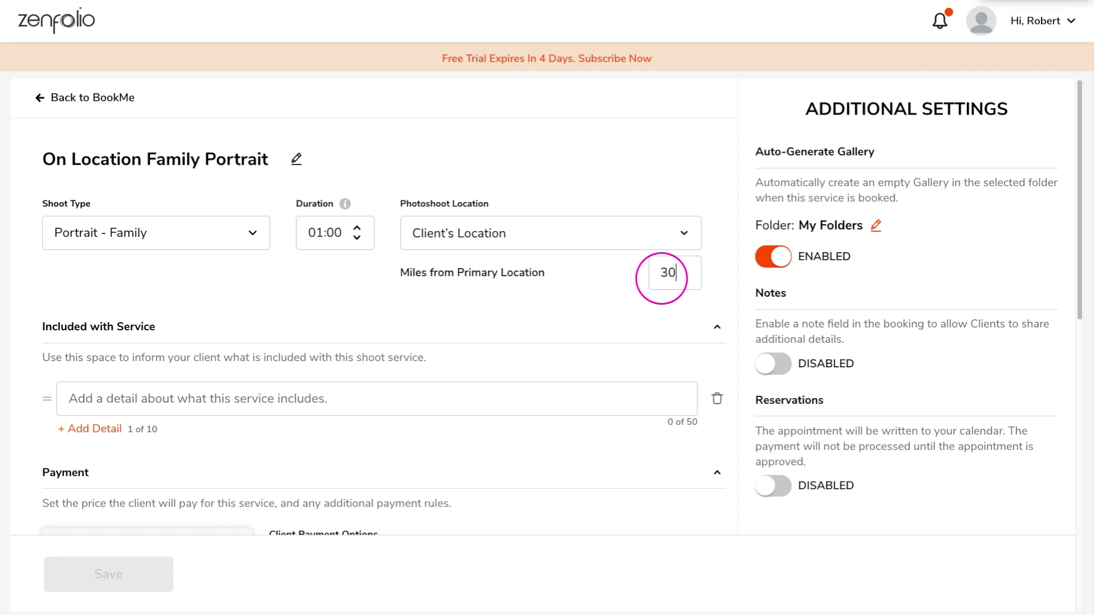
pyautogui.scroll(-1, 508, 323)
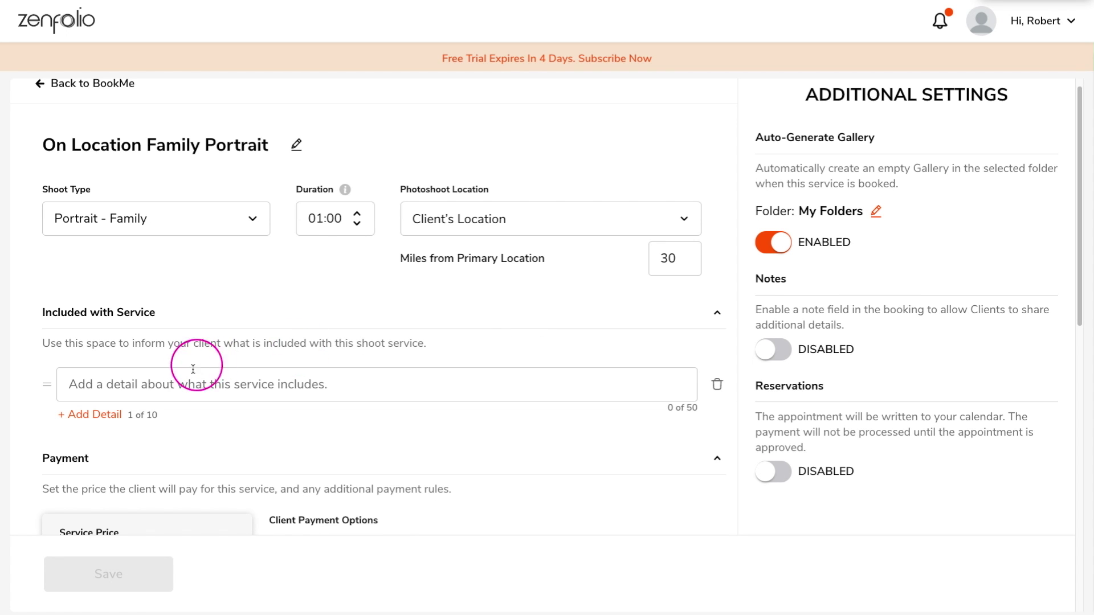
pyautogui.click(86, 389)
pyautogui.write('30 day online proofing galle')
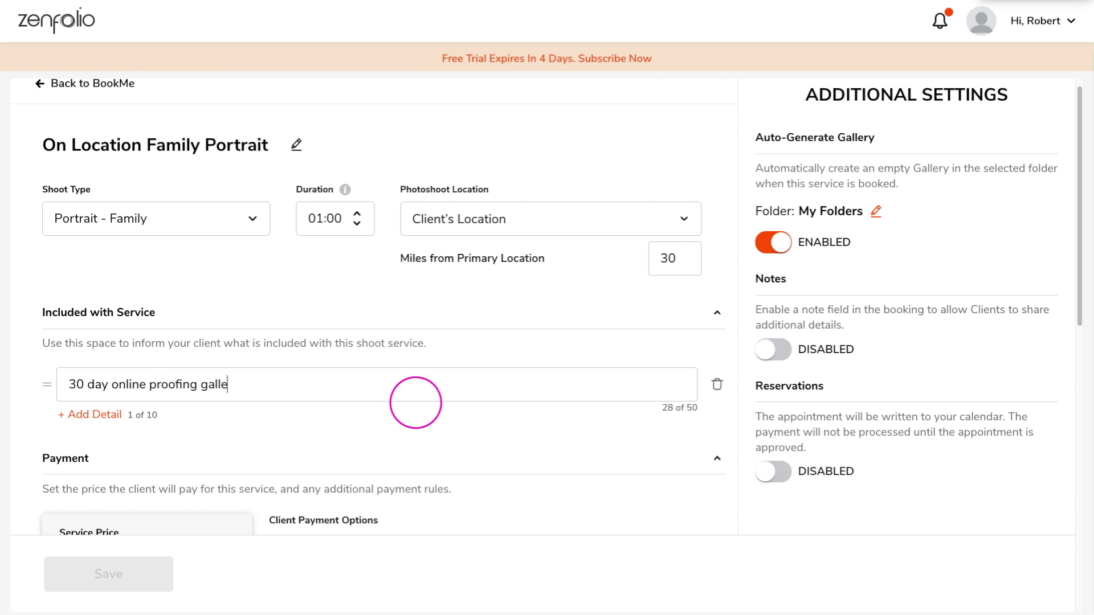
pyautogui.write('ry')
pyautogui.click(110, 414)
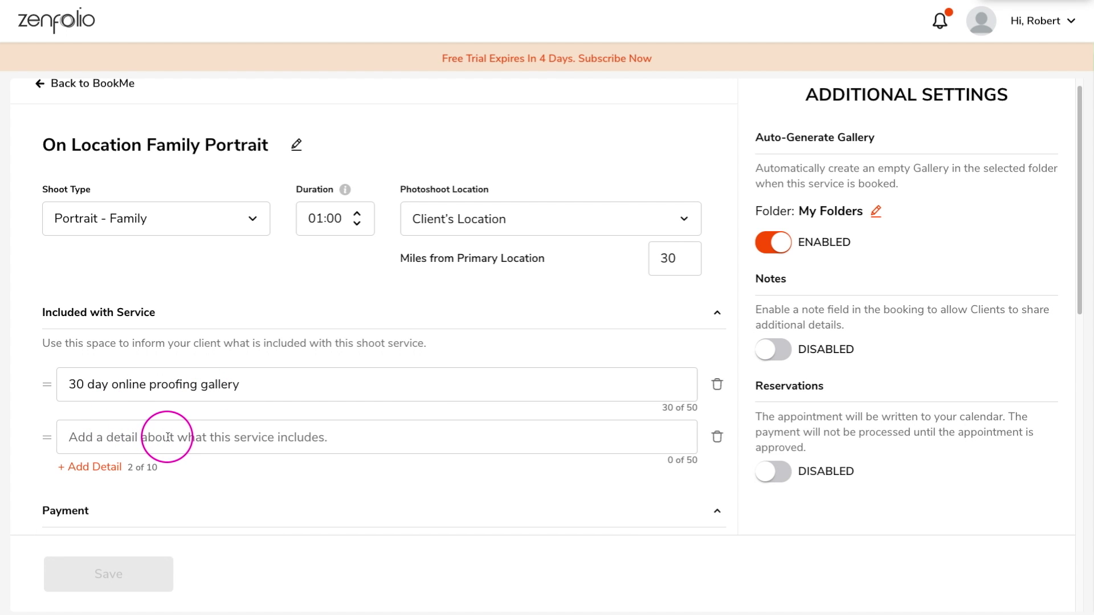
pyautogui.click(168, 437)
pyautogui.write('$50 print credit')
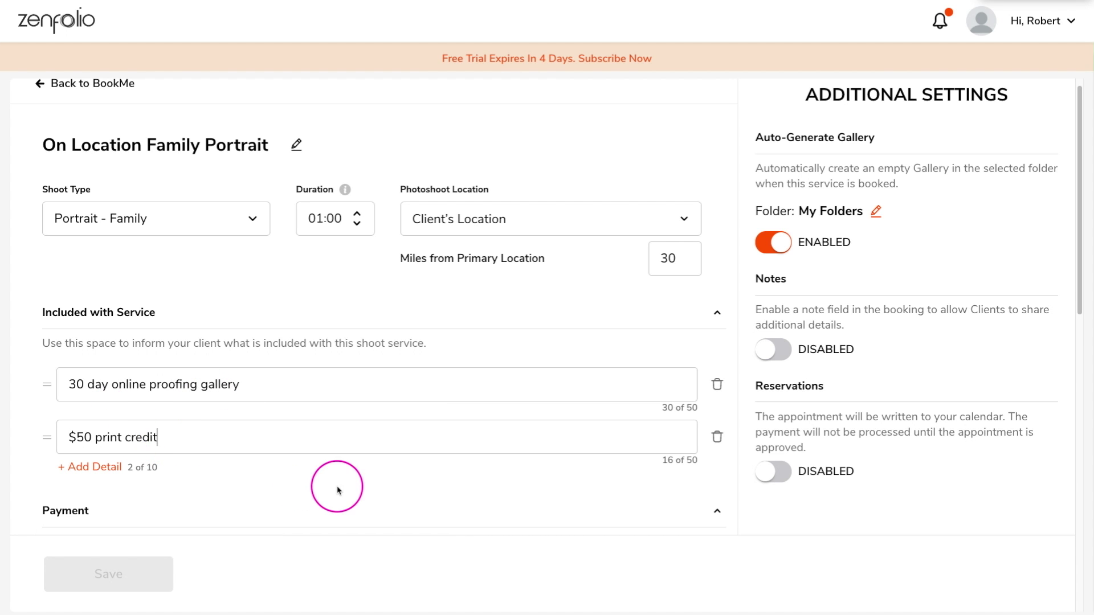
pyautogui.scroll(-3, 378, 440)
pyautogui.scroll(-2, 401, 446)
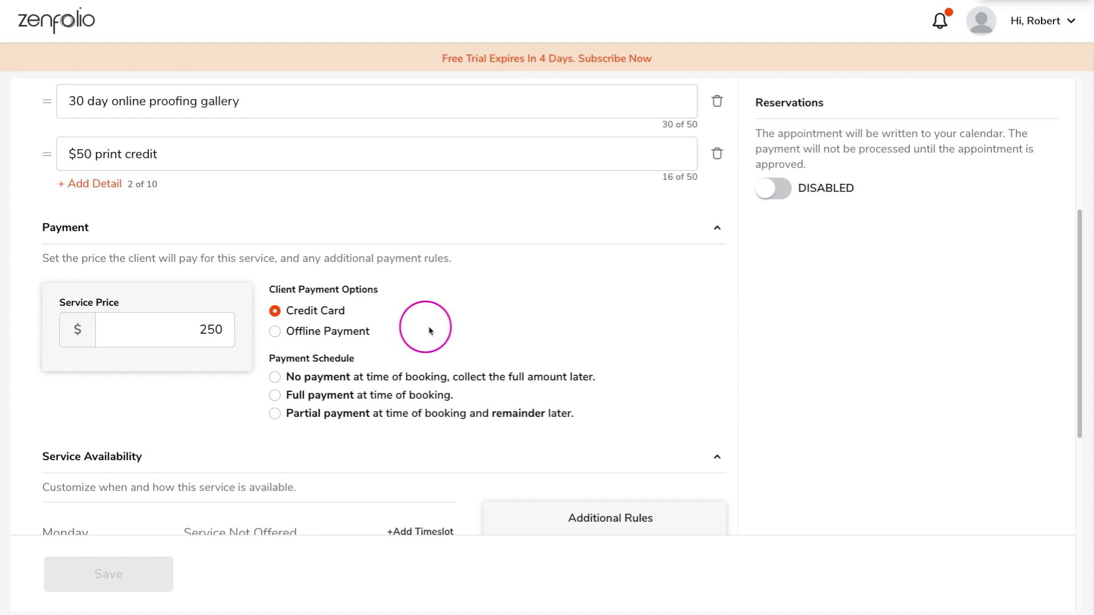
# Require a $125 partial payment at booking, invoicing the remaining $125 one day before the shoot
pyautogui.scroll(-1, 427, 326)
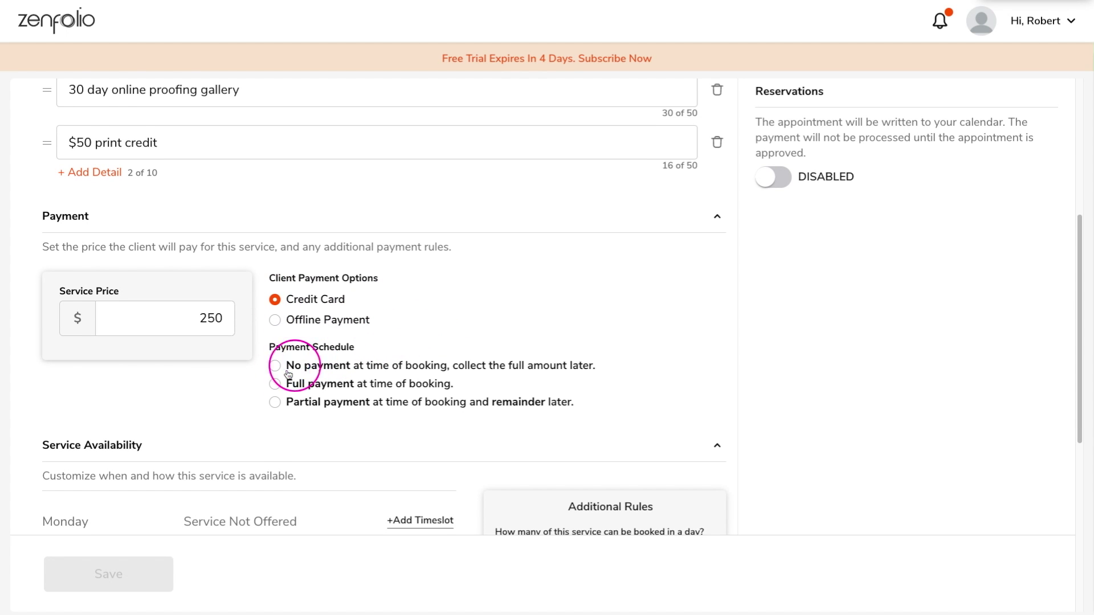
pyautogui.click(275, 404)
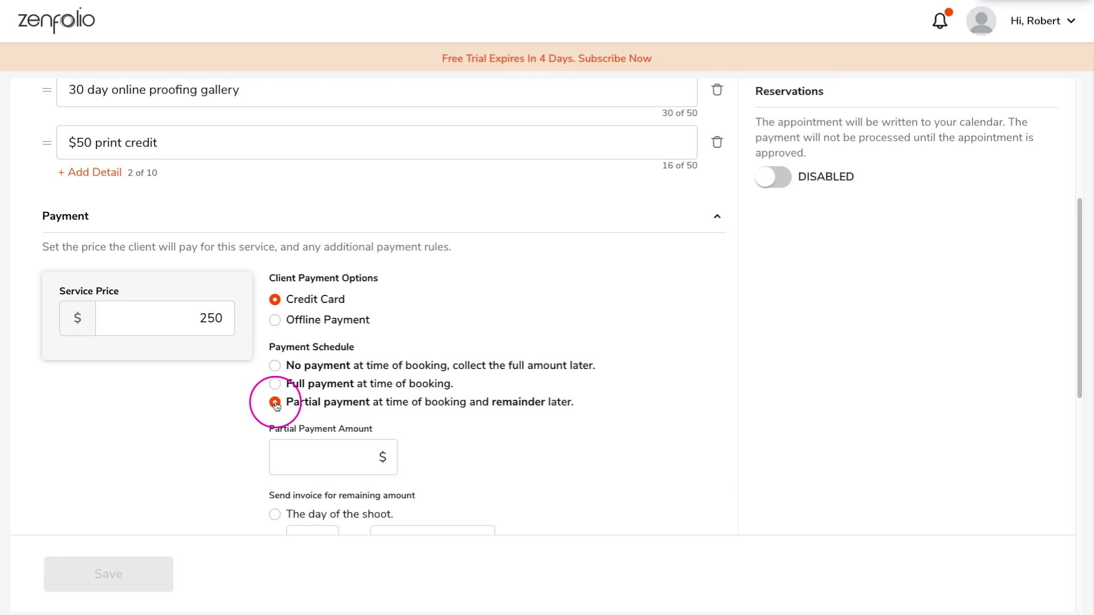
pyautogui.scroll(-5, 496, 423)
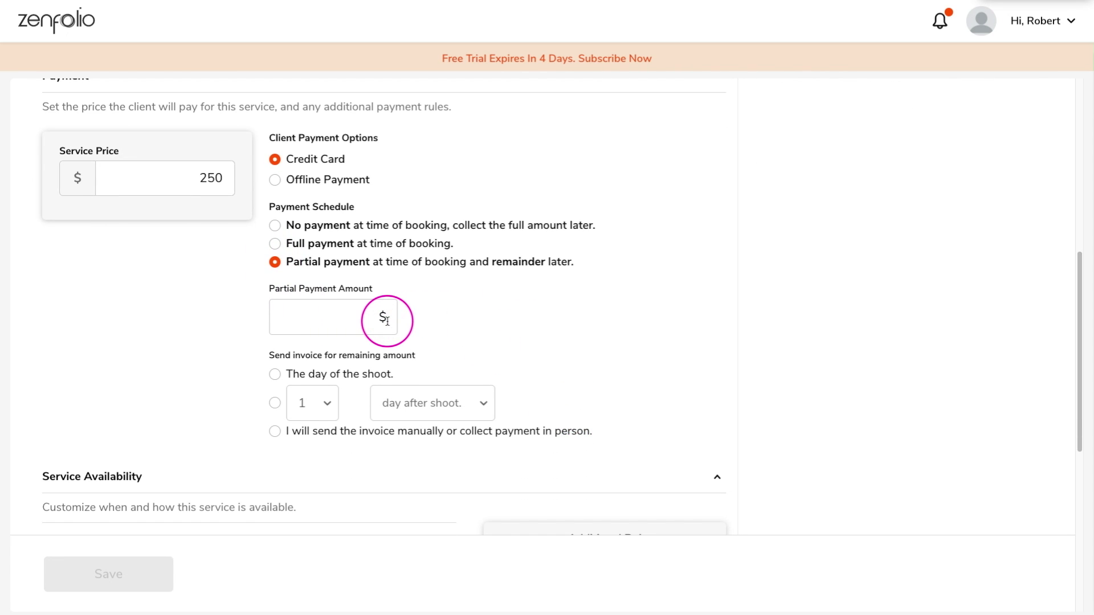
pyautogui.write('125')
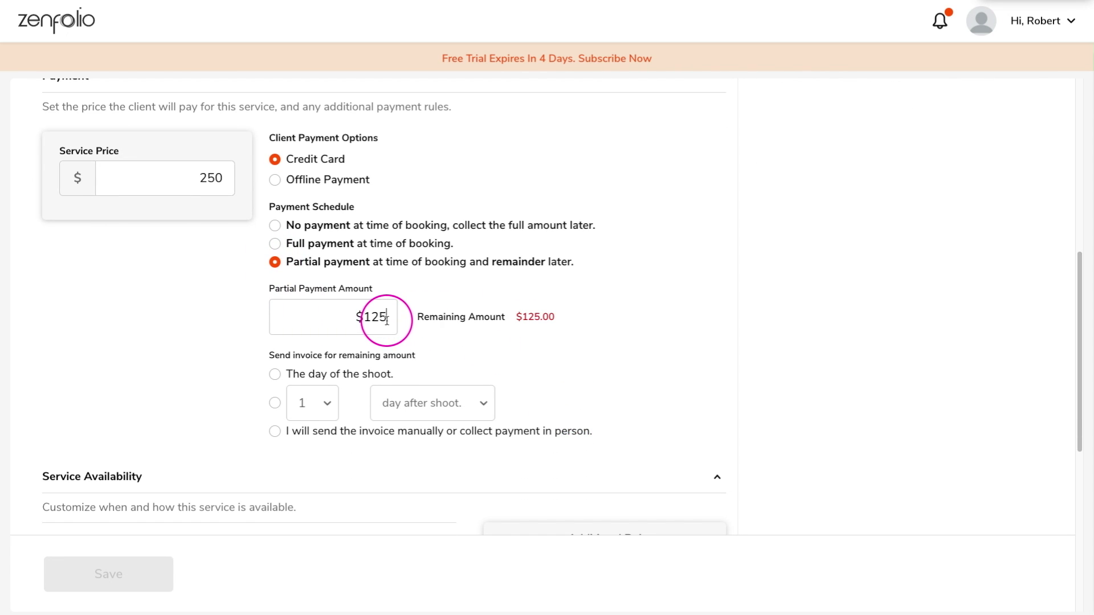
pyautogui.scroll(-1, 570, 342)
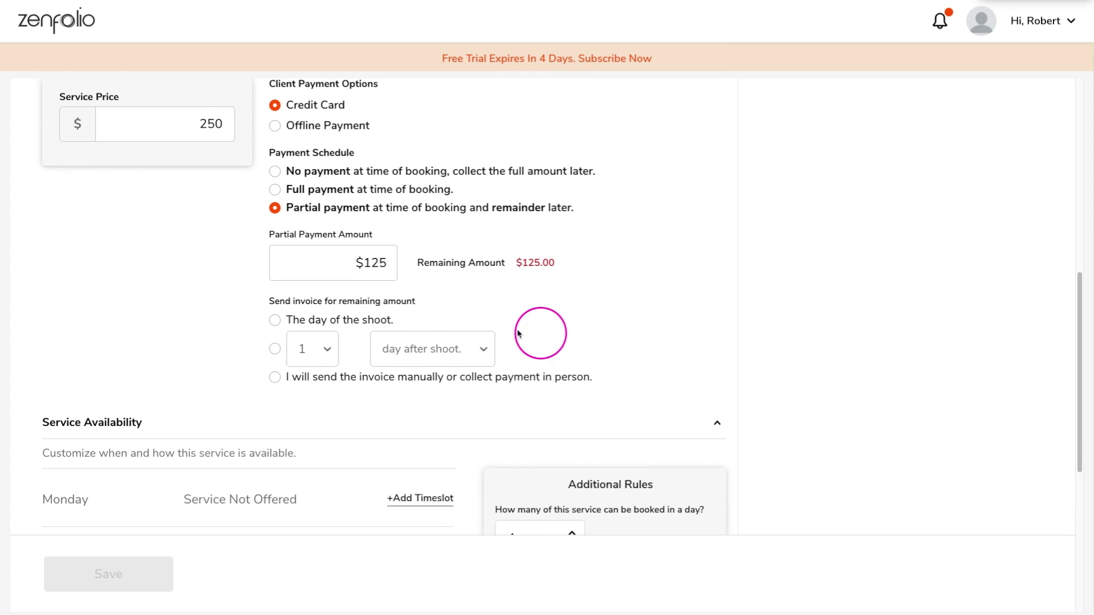
pyautogui.click(275, 351)
pyautogui.click(488, 349)
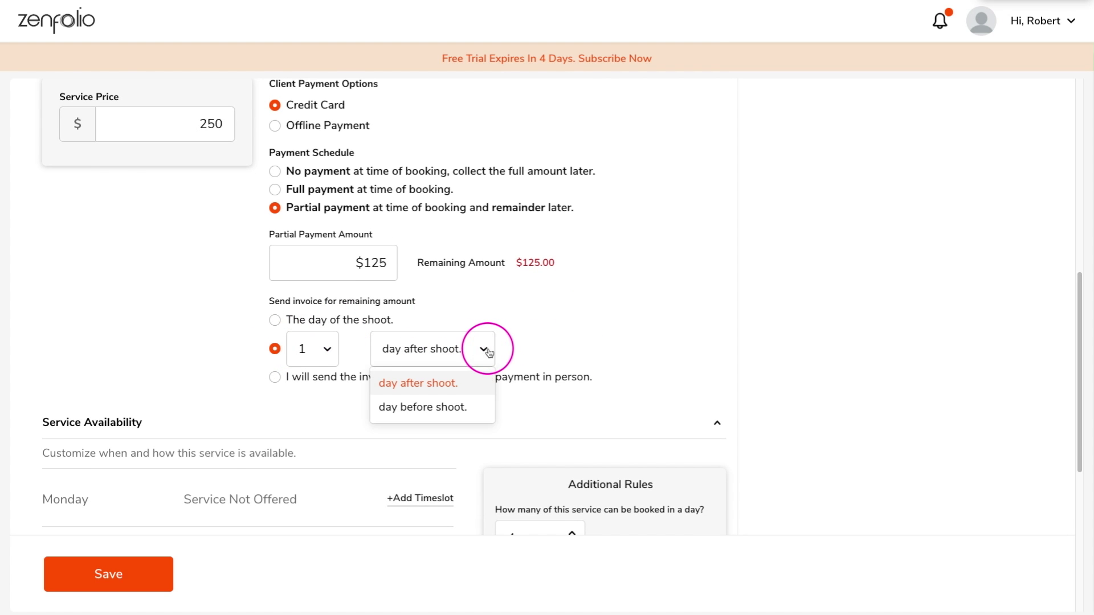
pyautogui.click(416, 410)
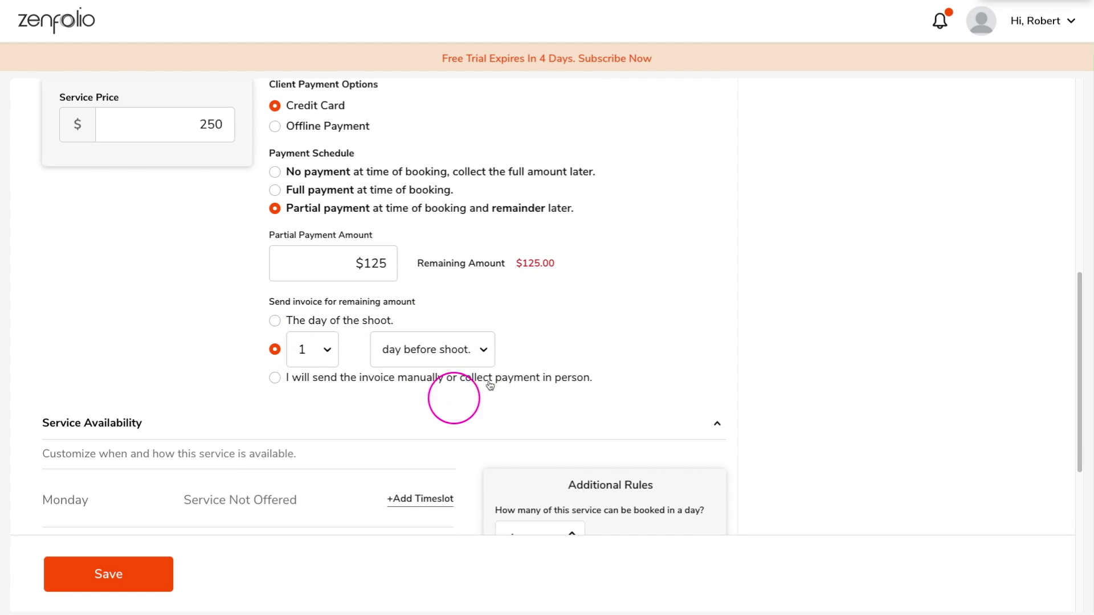
# Add an 08:00 am to 05:00 pm availability timeslot for every day
pyautogui.scroll(-5, 663, 345)
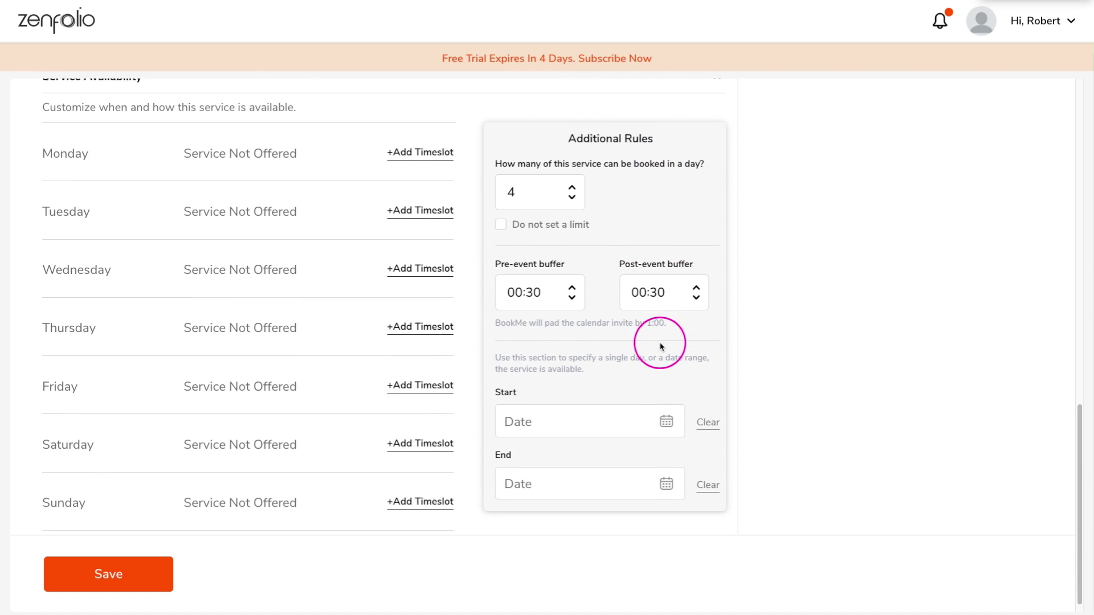
pyautogui.click(429, 144)
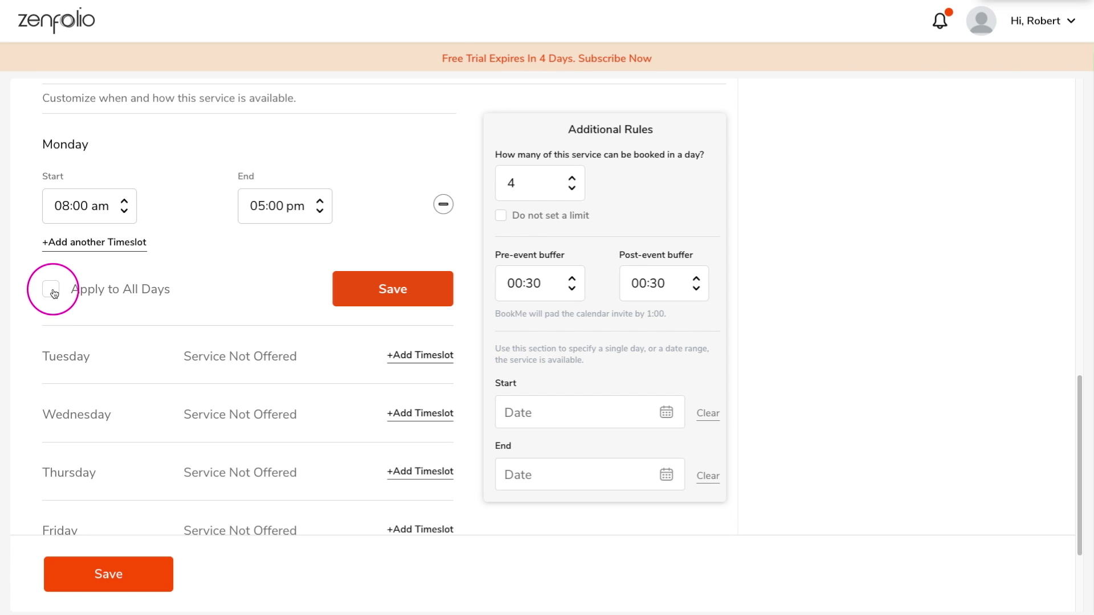
pyautogui.click(379, 289)
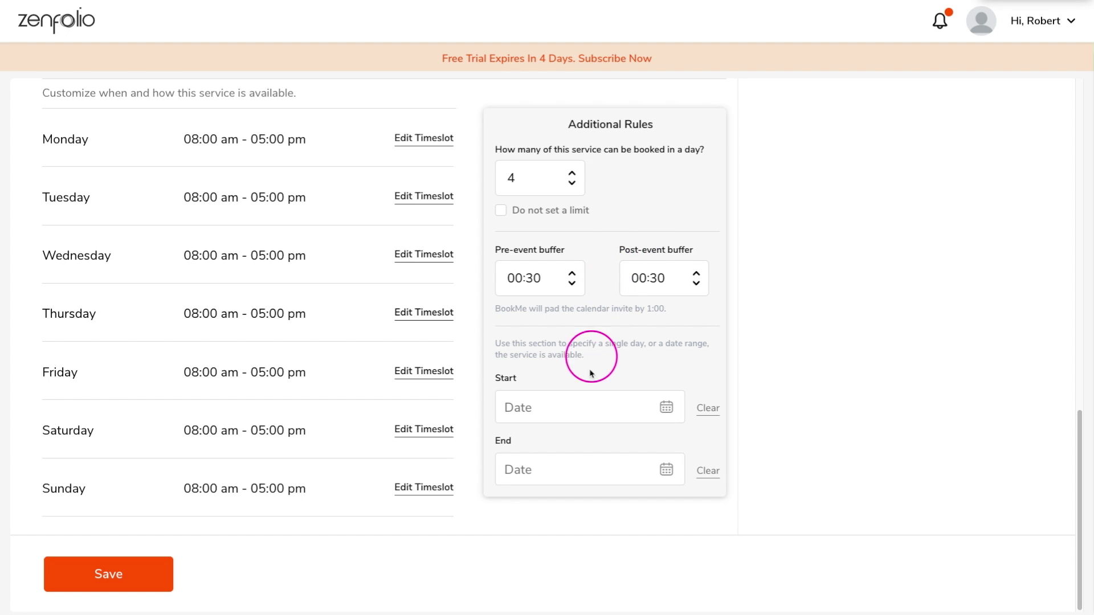
# Set availability to end October 31, 2021, clearing the start date
pyautogui.click(668, 411)
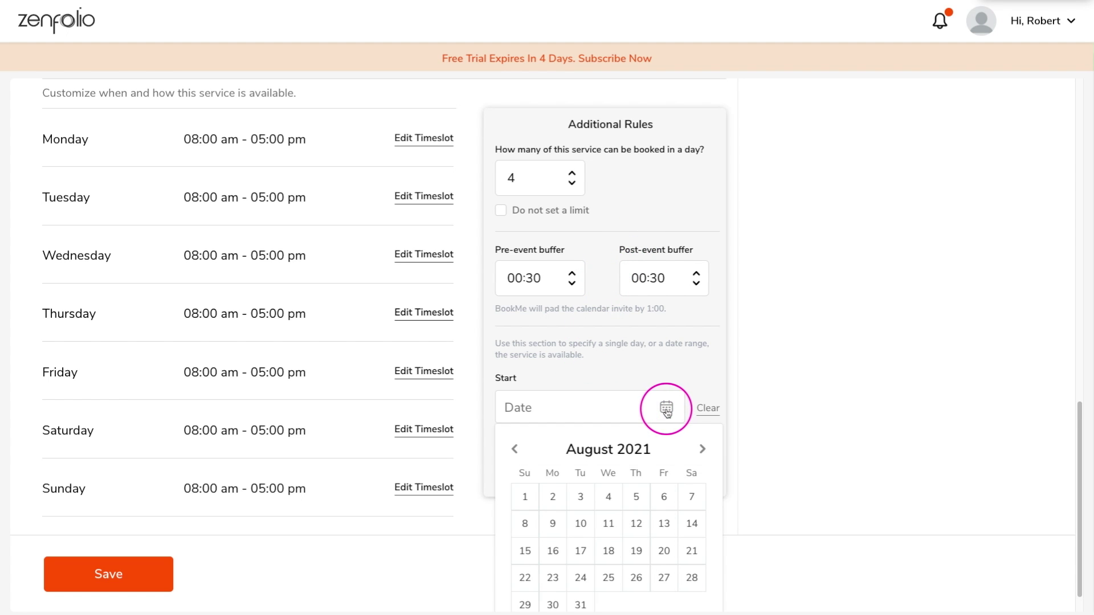
pyautogui.click(702, 449)
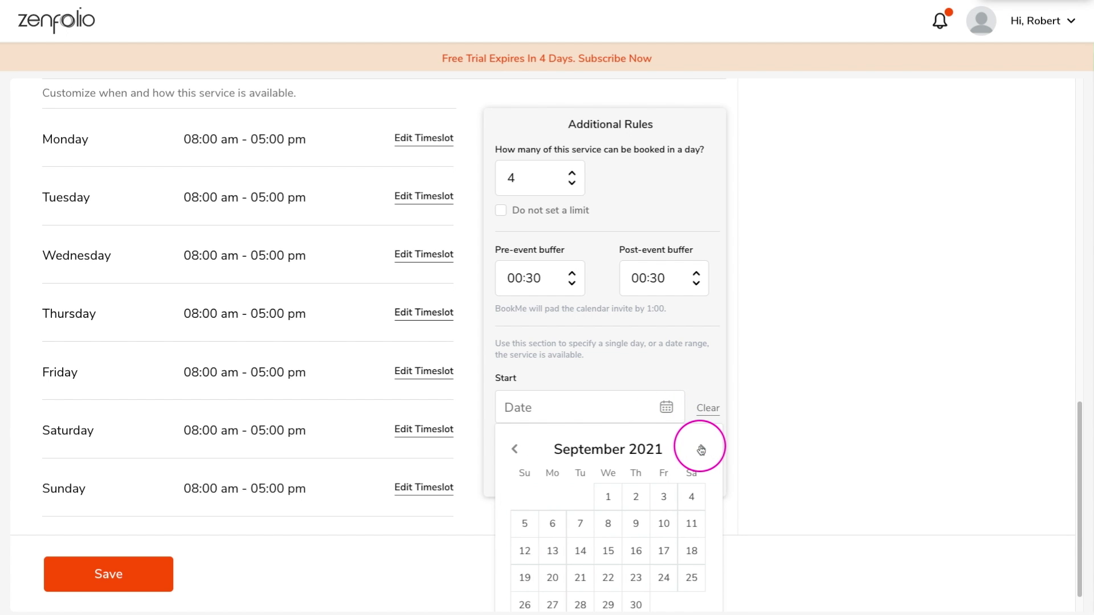
pyautogui.click(704, 450)
pyautogui.click(661, 496)
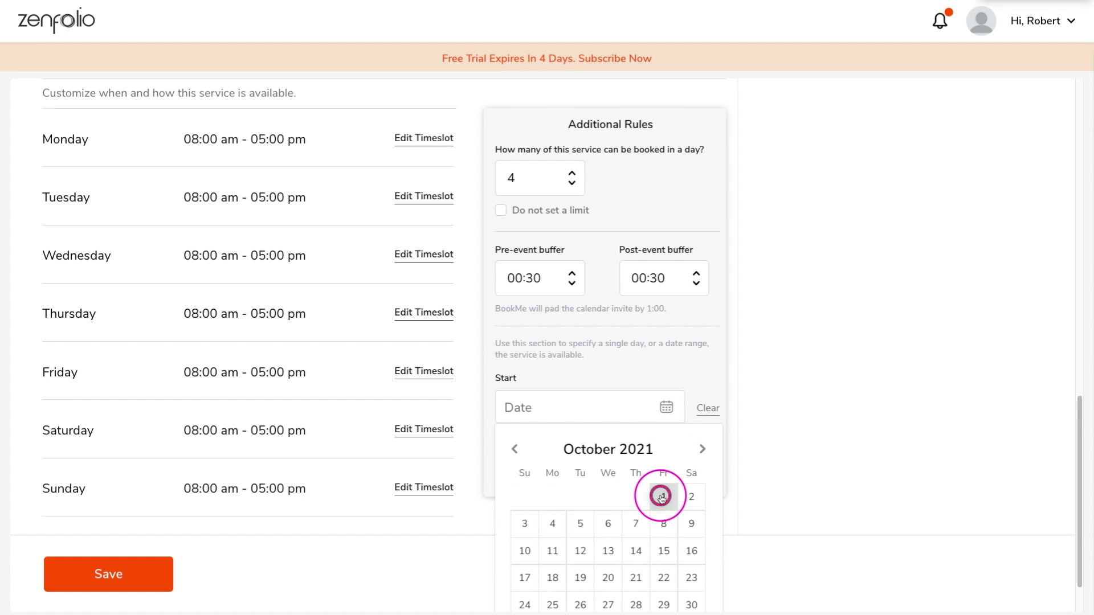
pyautogui.click(664, 474)
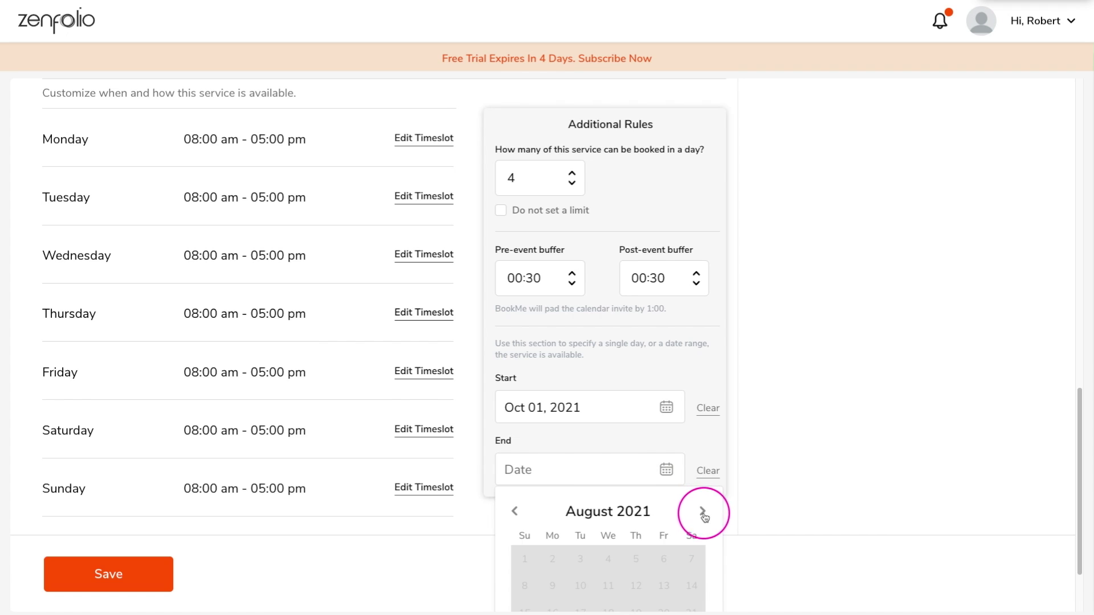
pyautogui.click(701, 510)
pyautogui.click(701, 510)
pyautogui.scroll(-2, 533, 515)
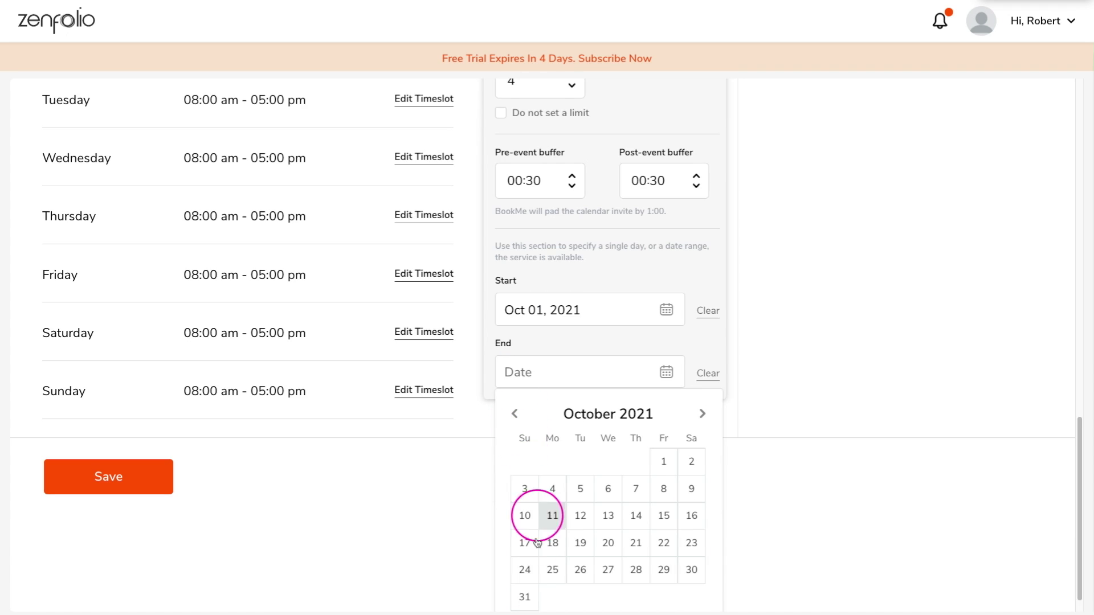
pyautogui.click(527, 597)
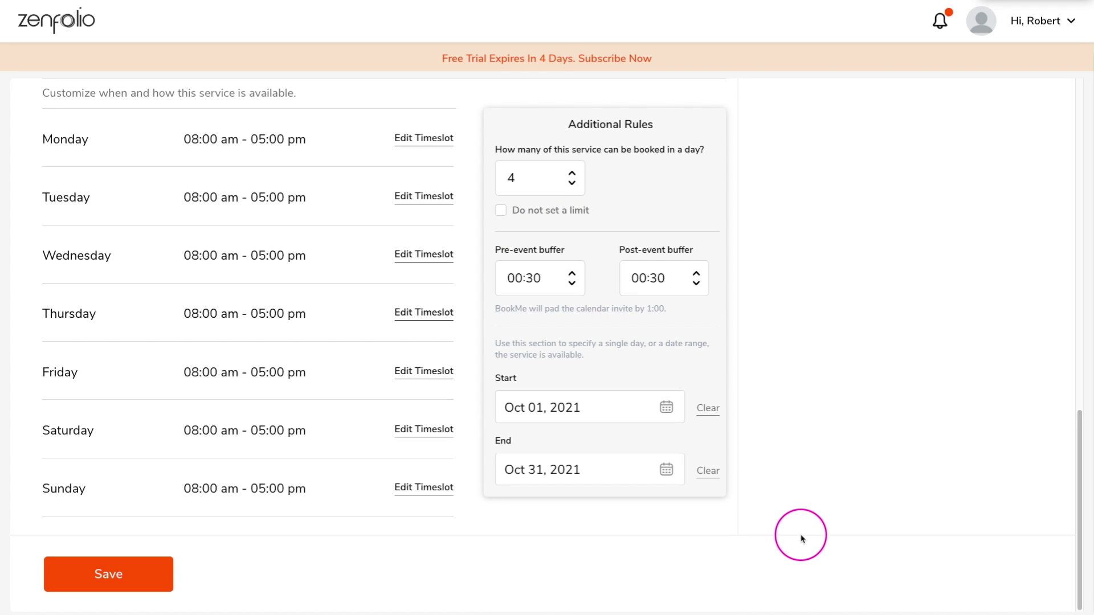
pyautogui.click(708, 409)
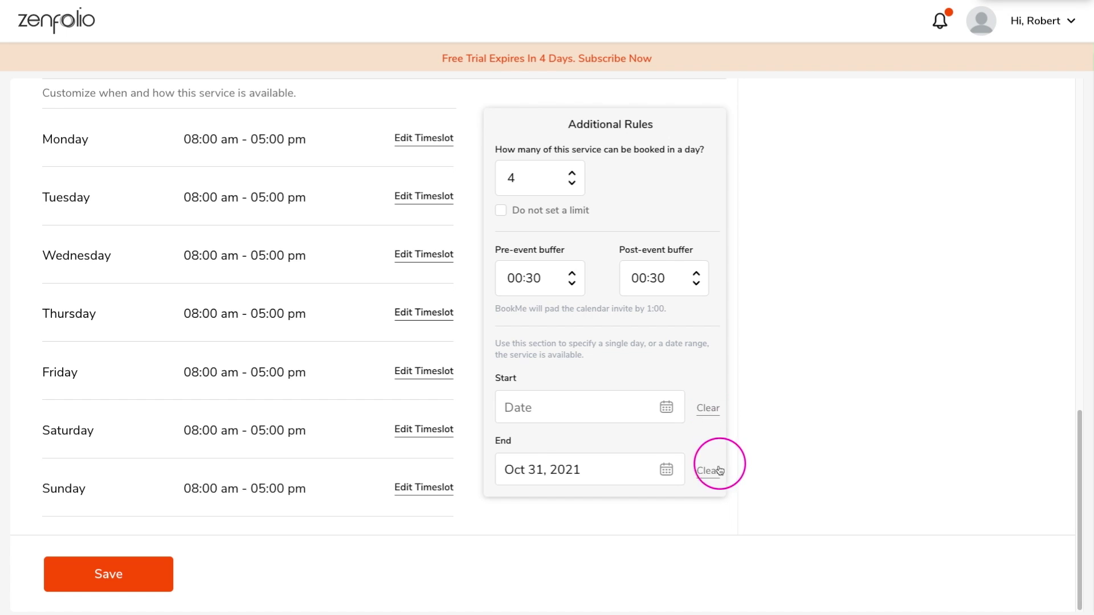
# In the gallery Settings, switch Allow Visitors from Yes to No
pyautogui.scroll(10, 721, 476)
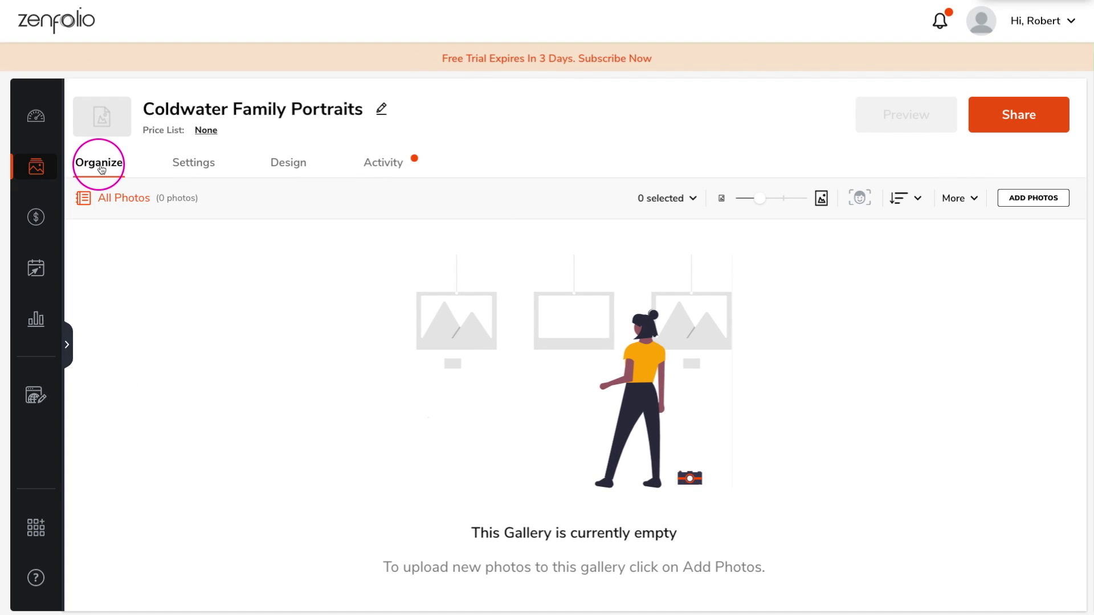
pyautogui.click(197, 165)
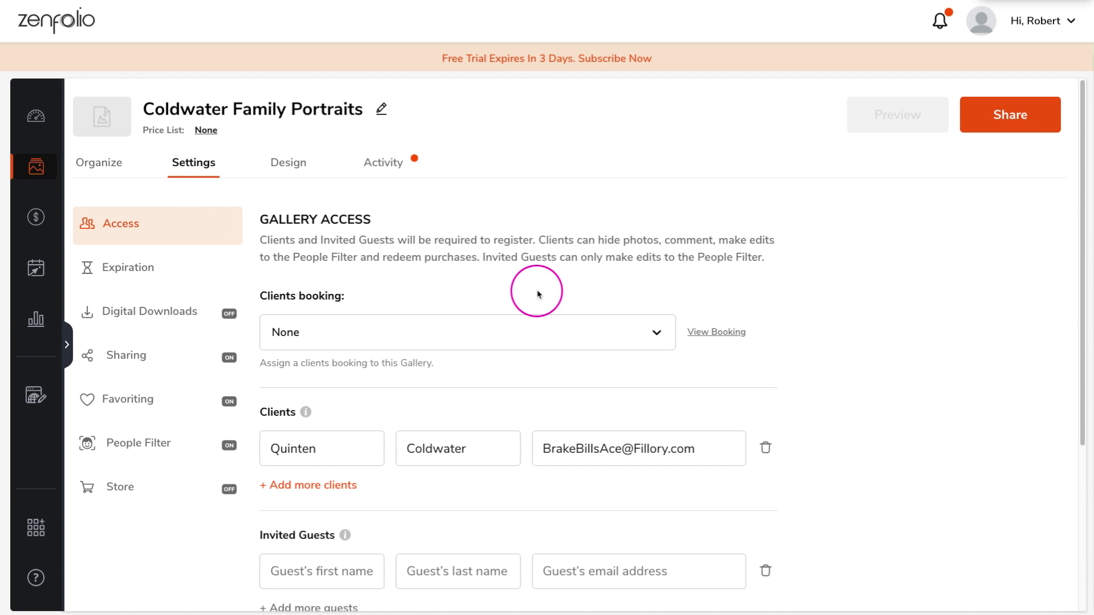
pyautogui.scroll(-1, 541, 293)
pyautogui.scroll(-4, 542, 293)
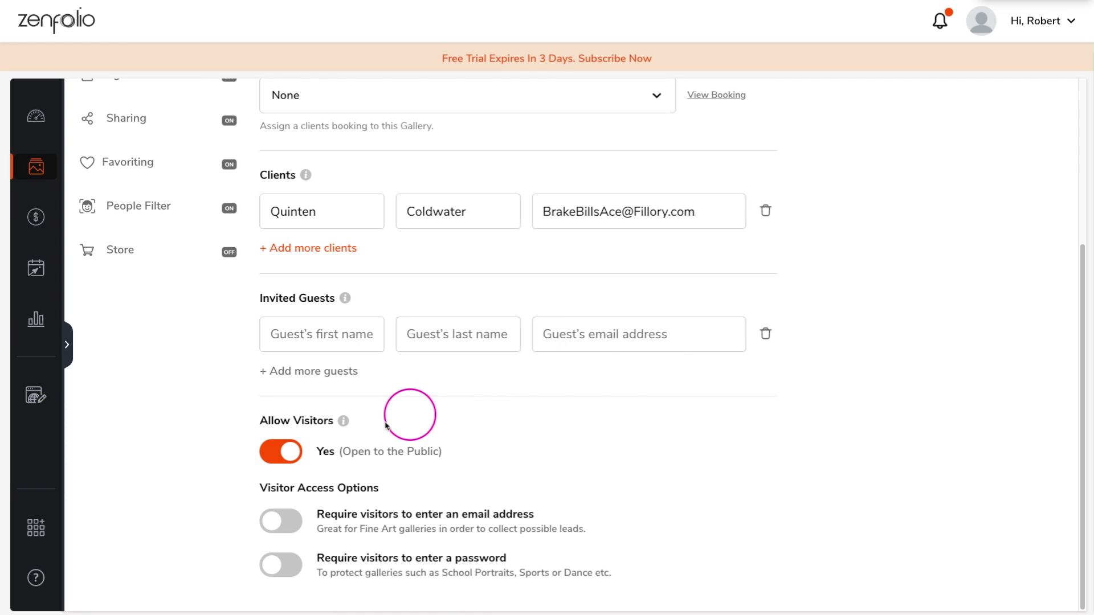
pyautogui.click(289, 453)
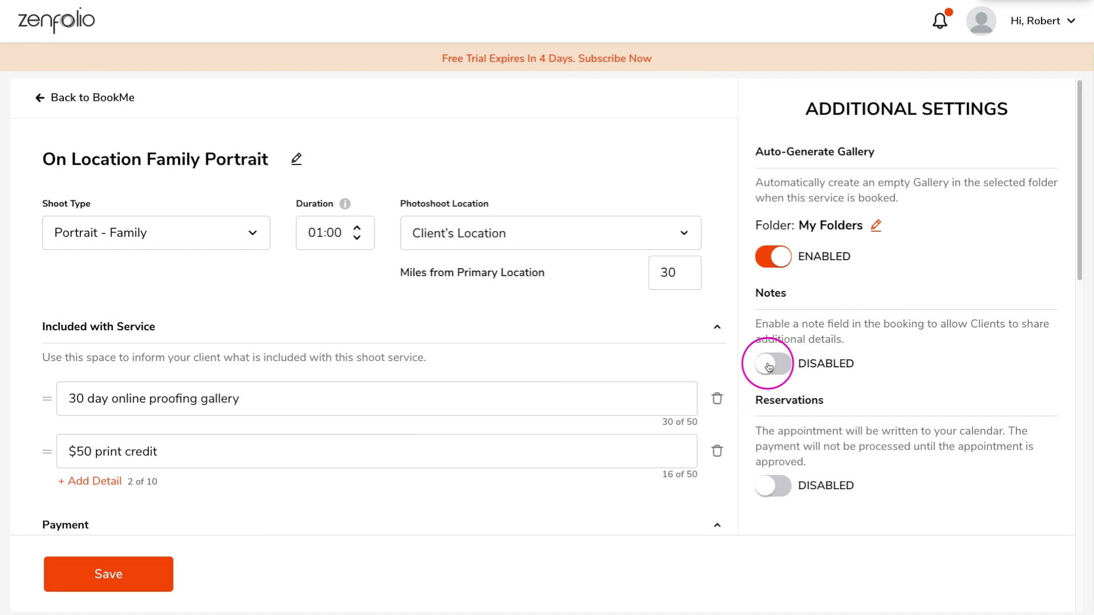
# Enable booking notes for On Location Family Portrait, leave reservations off, and save the service
pyautogui.click(769, 367)
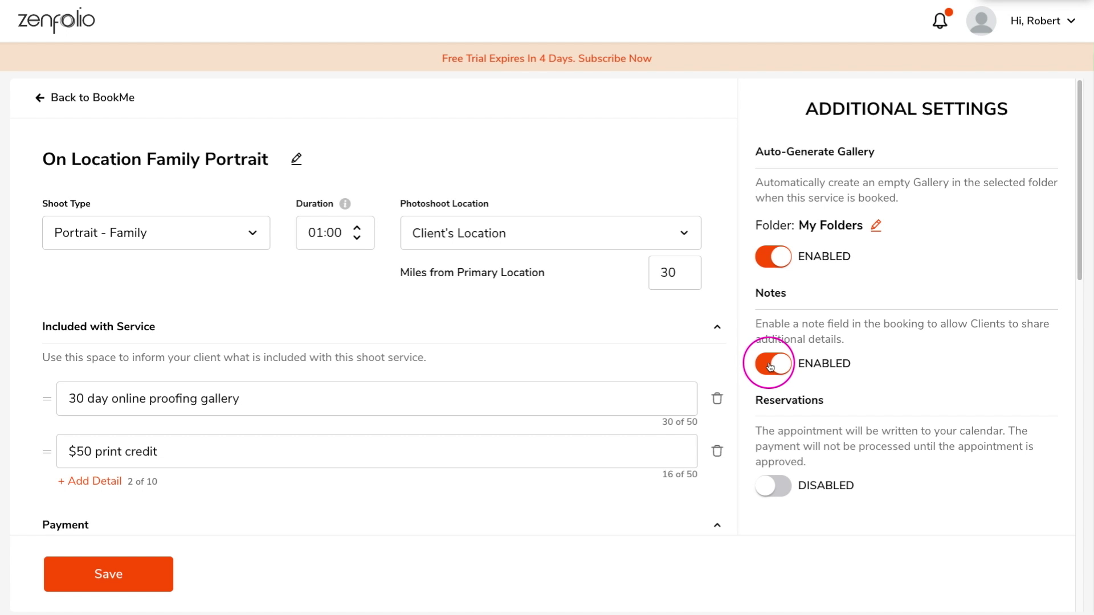
pyautogui.scroll(-2, 770, 367)
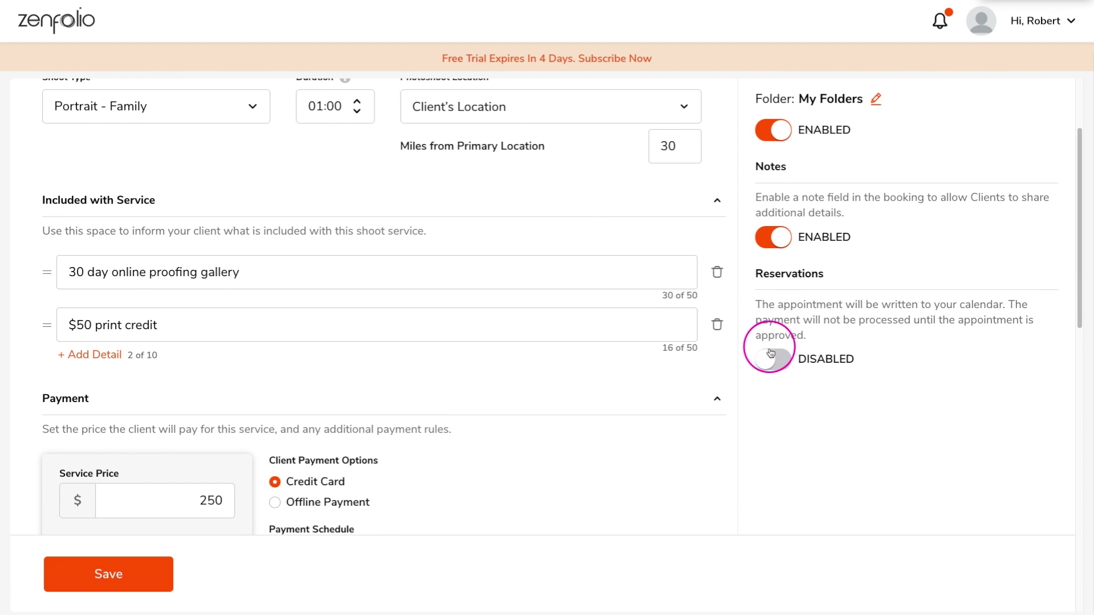
pyautogui.click(769, 360)
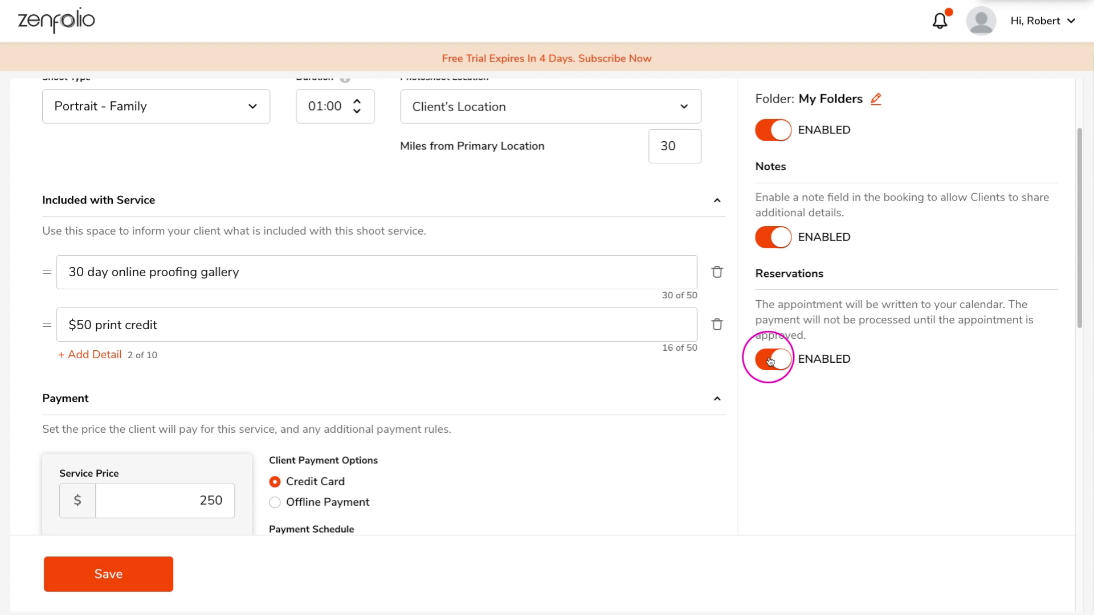
pyautogui.click(776, 363)
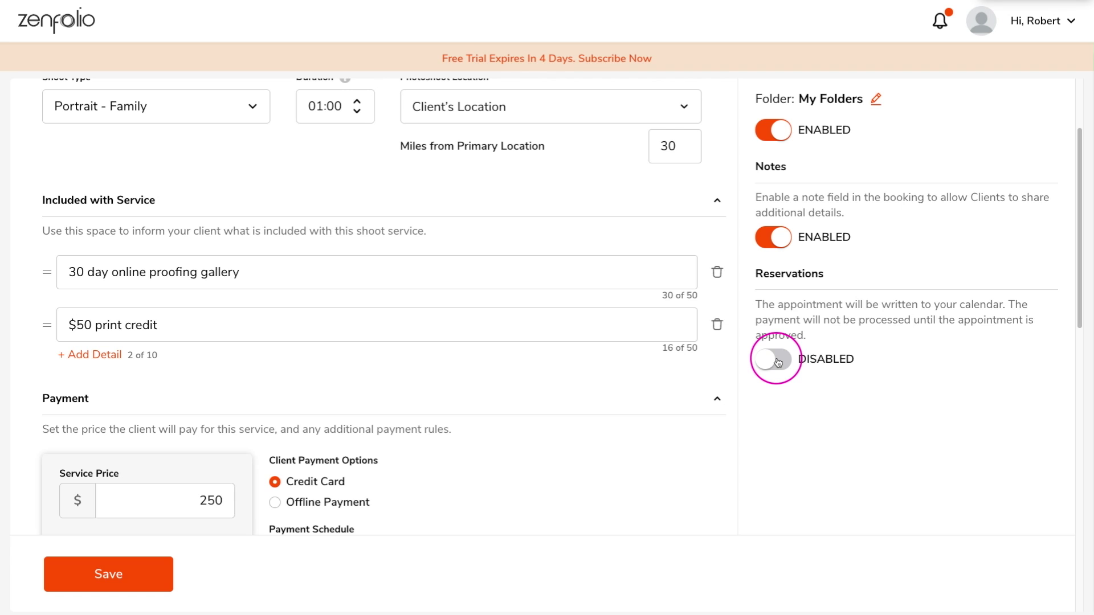
pyautogui.click(110, 579)
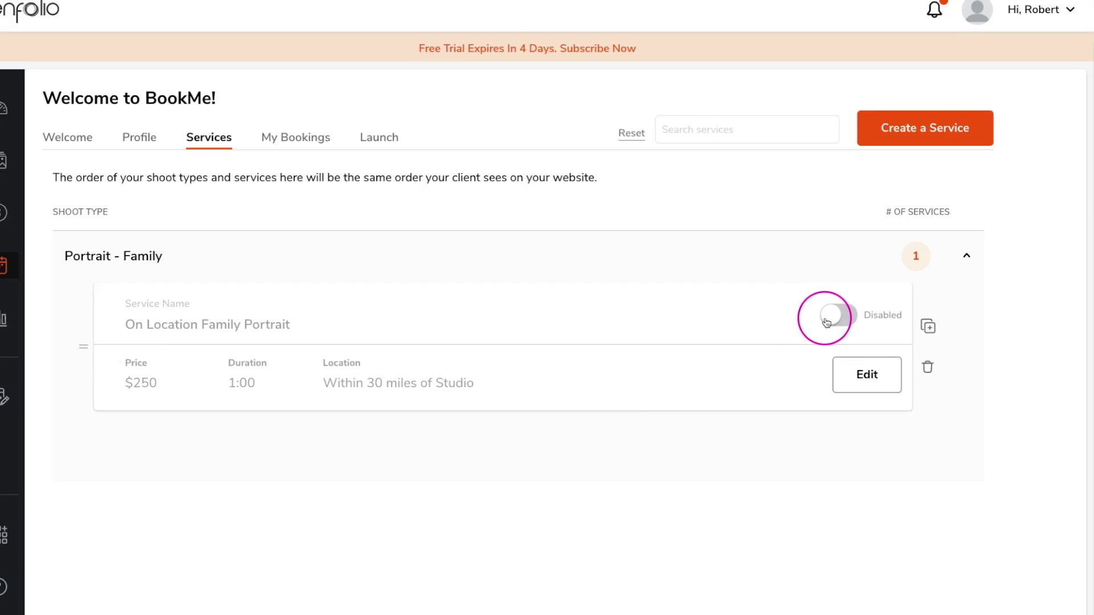
# Enable On Location Family Portrait and open a duplicate of it for editing
pyautogui.click(827, 320)
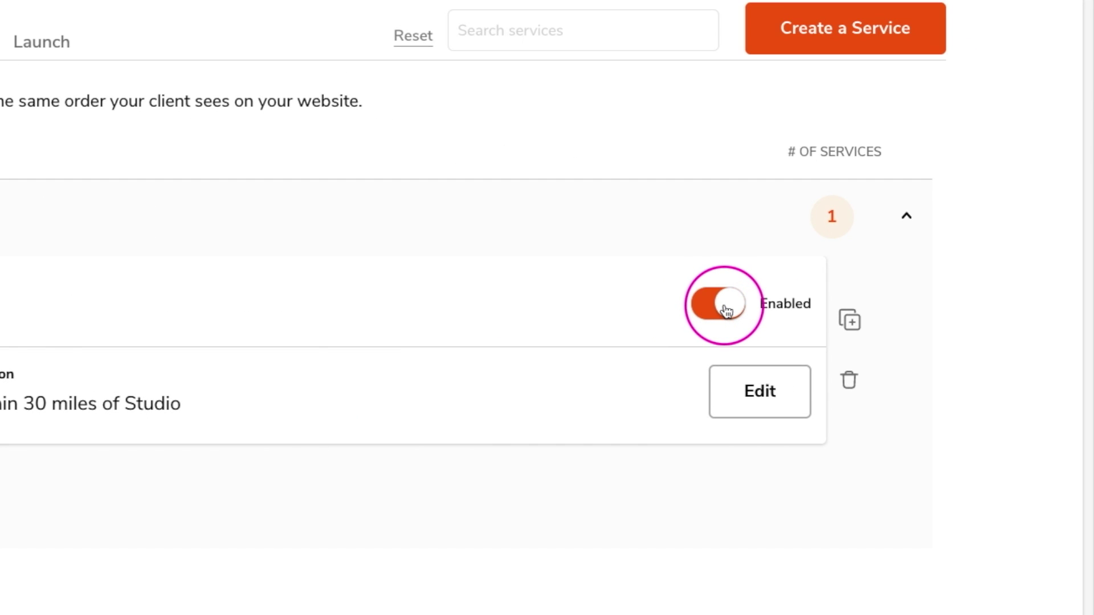
pyautogui.click(850, 321)
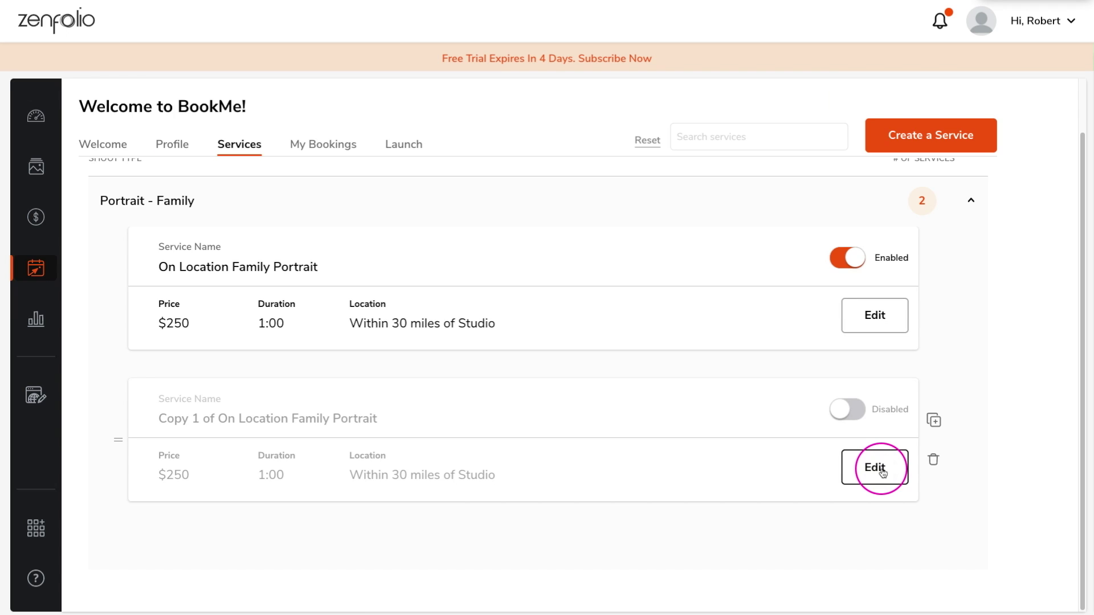
pyautogui.click(882, 472)
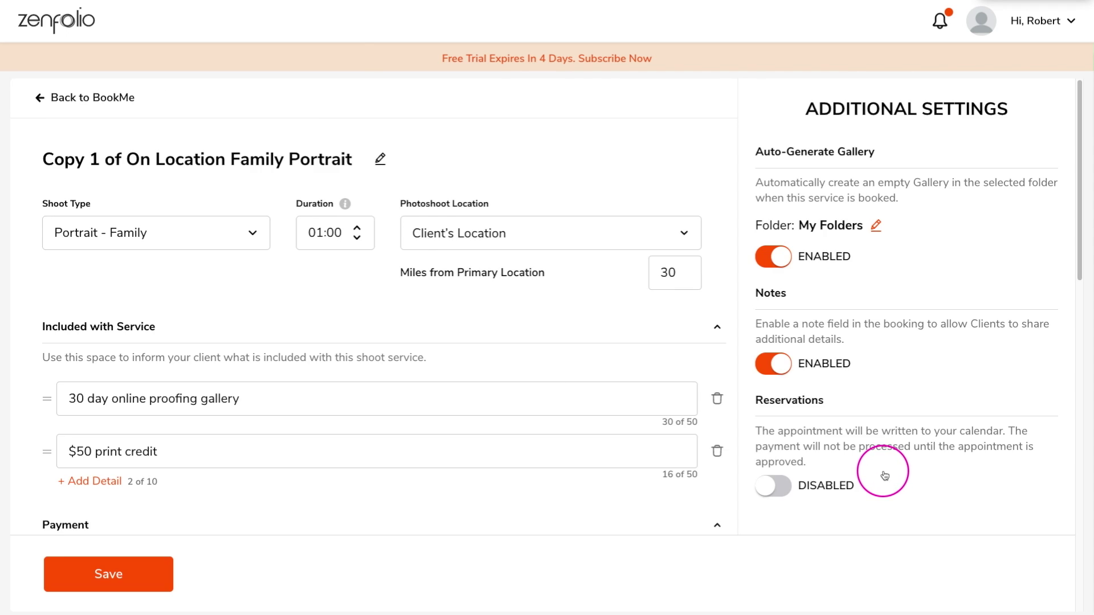
# Rename the copy to Studio Family Portrait with location Studio, save it, and enable it
pyautogui.click(378, 159)
pyautogui.moveTo(215, 153); pyautogui.dragTo(44, 154)
pyautogui.write('Studio')
pyautogui.click(474, 233)
pyautogui.click(473, 278)
pyautogui.scroll(-15, 474, 279)
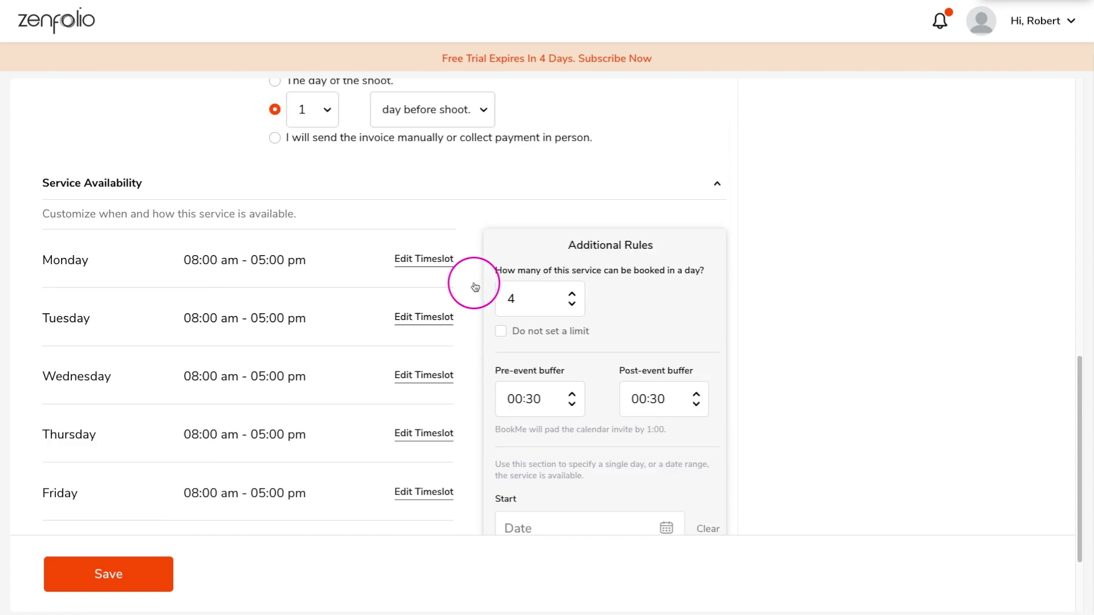
pyautogui.click(108, 576)
pyautogui.click(851, 471)
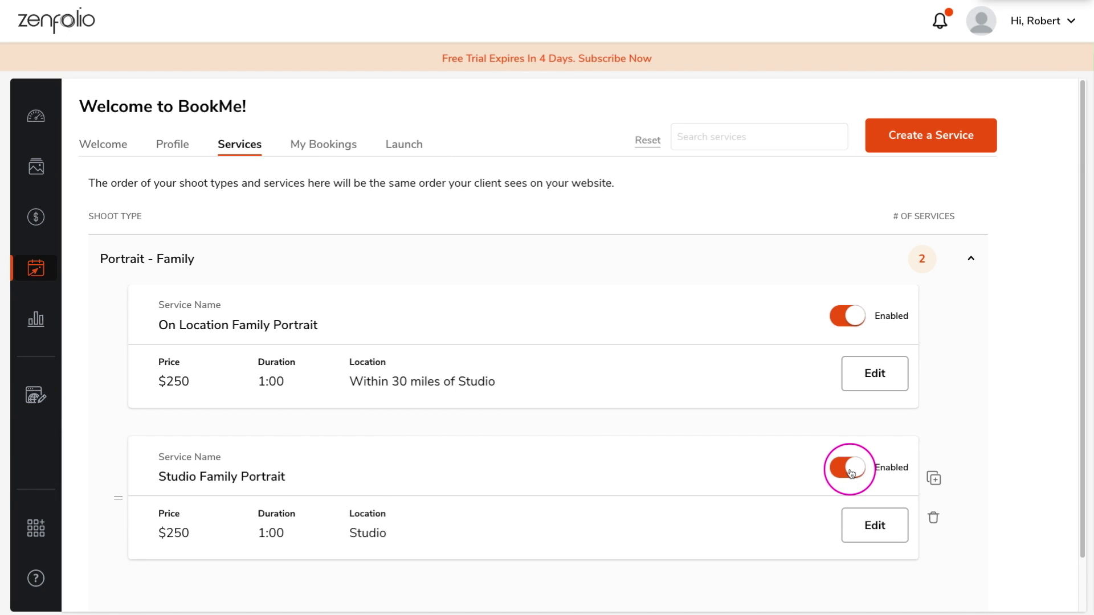
# Change the Portrait - Family shoot type's display name to Portraits and save
pyautogui.click(215, 256)
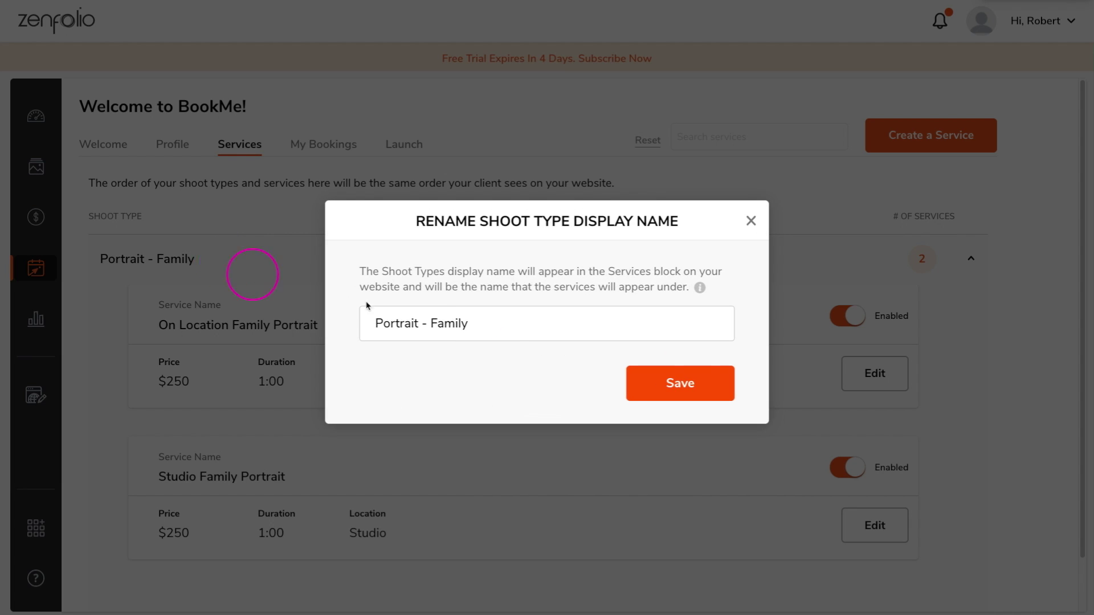
pyautogui.moveTo(431, 323); pyautogui.dragTo(491, 322)
pyautogui.hotkey('ctrl', 'a')
pyautogui.write('Po')
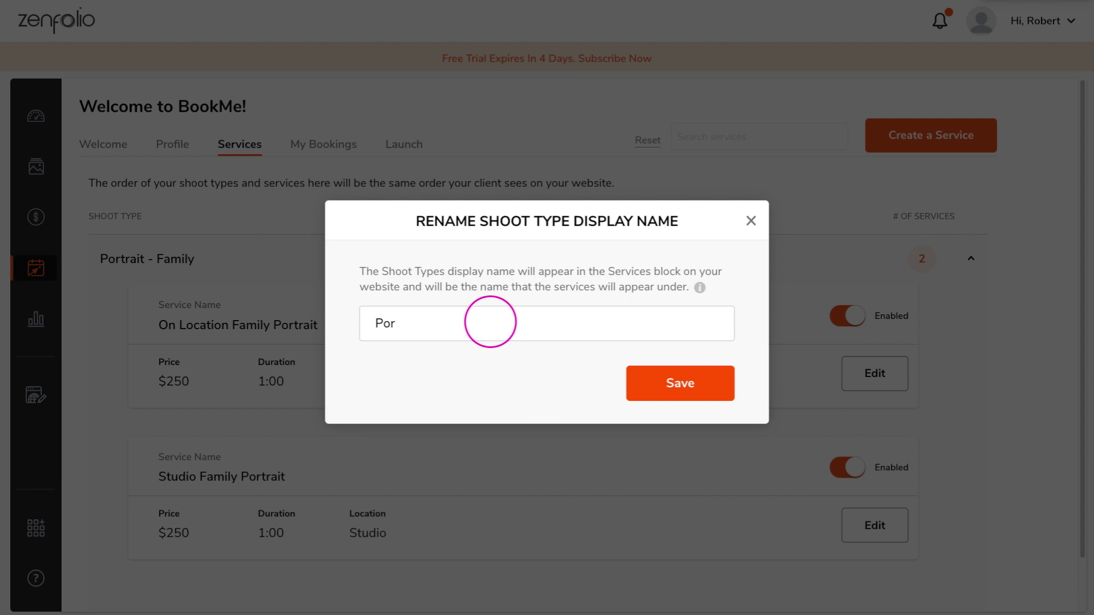
pyautogui.click(683, 383)
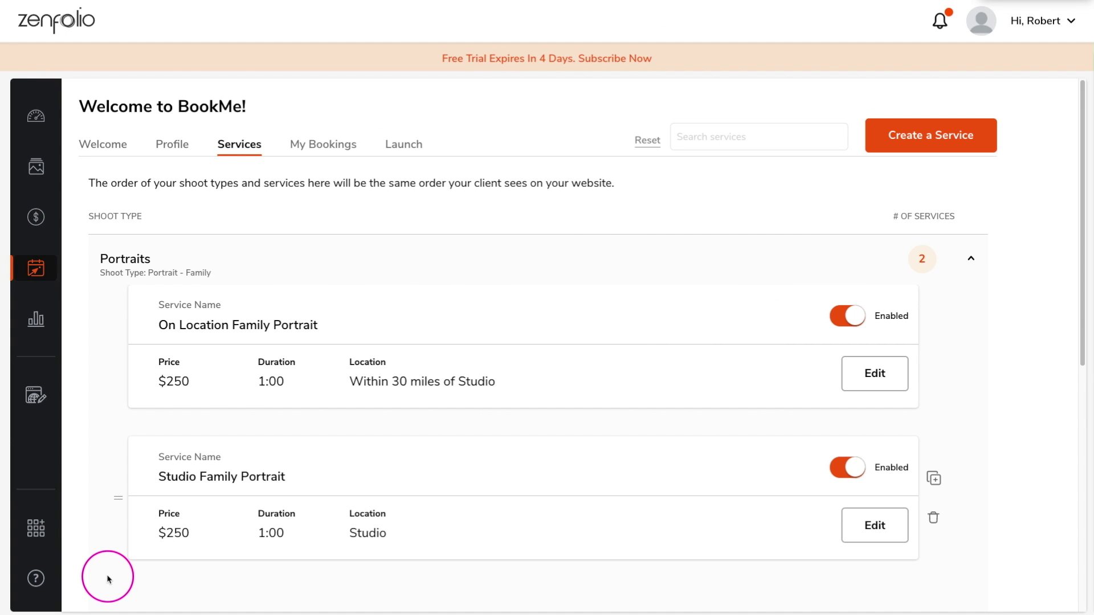
pyautogui.click(40, 400)
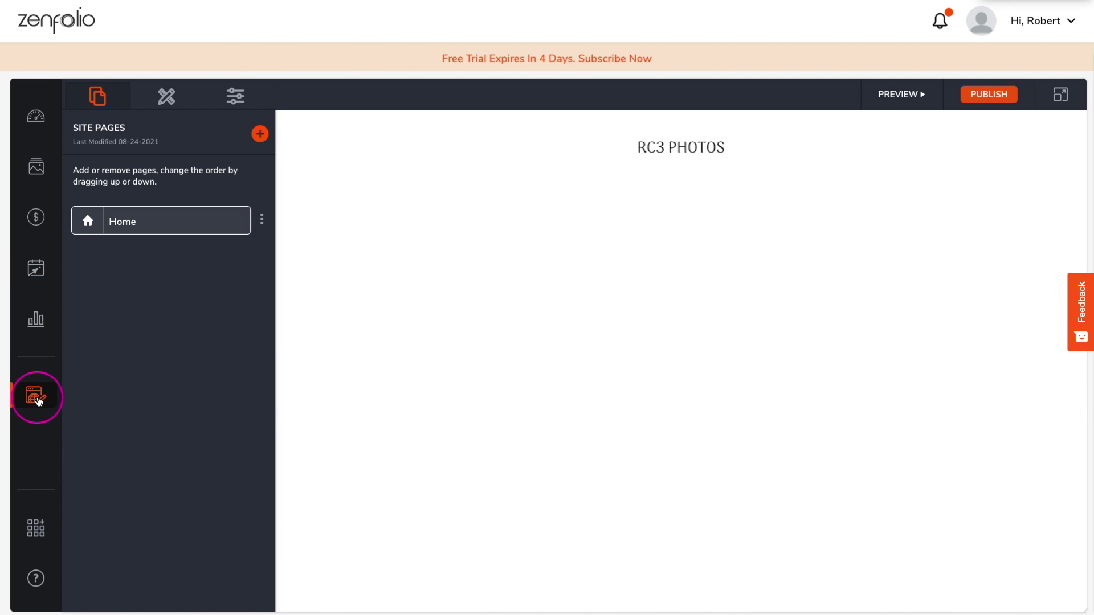
# Insert a BookMe Services content block beneath the Home page hero image
pyautogui.scroll(-5, 1003, 322)
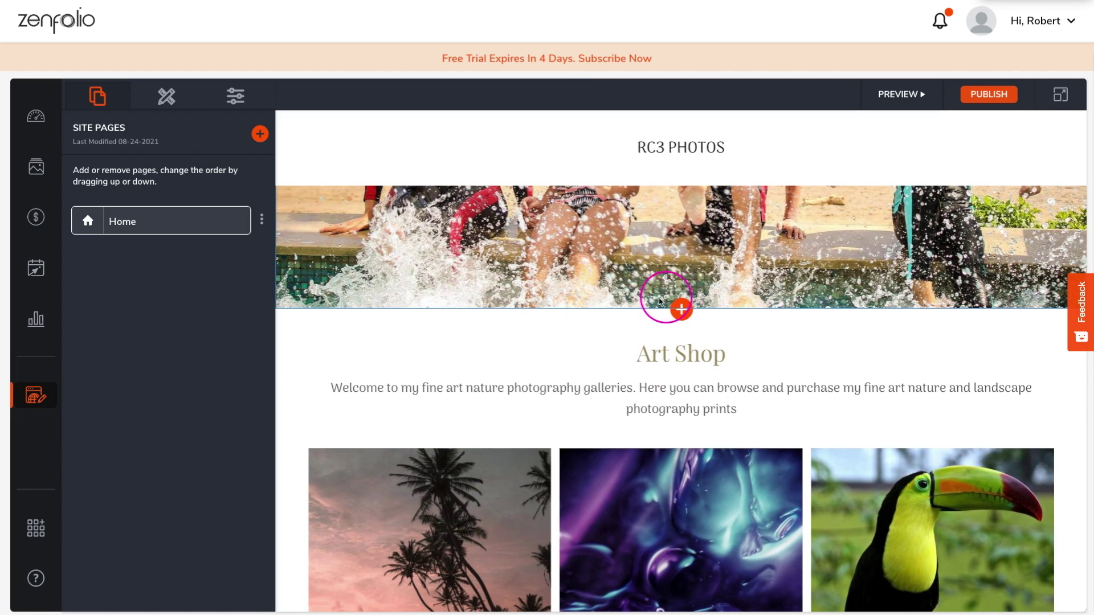
pyautogui.click(681, 309)
pyautogui.scroll(-4, 929, 342)
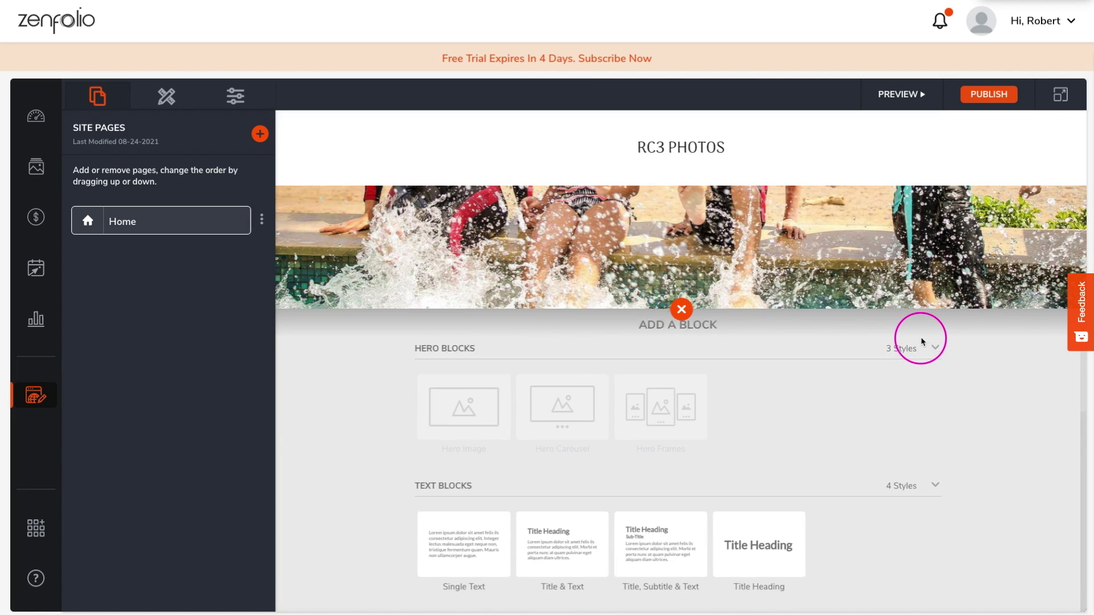
pyautogui.scroll(-5, 934, 353)
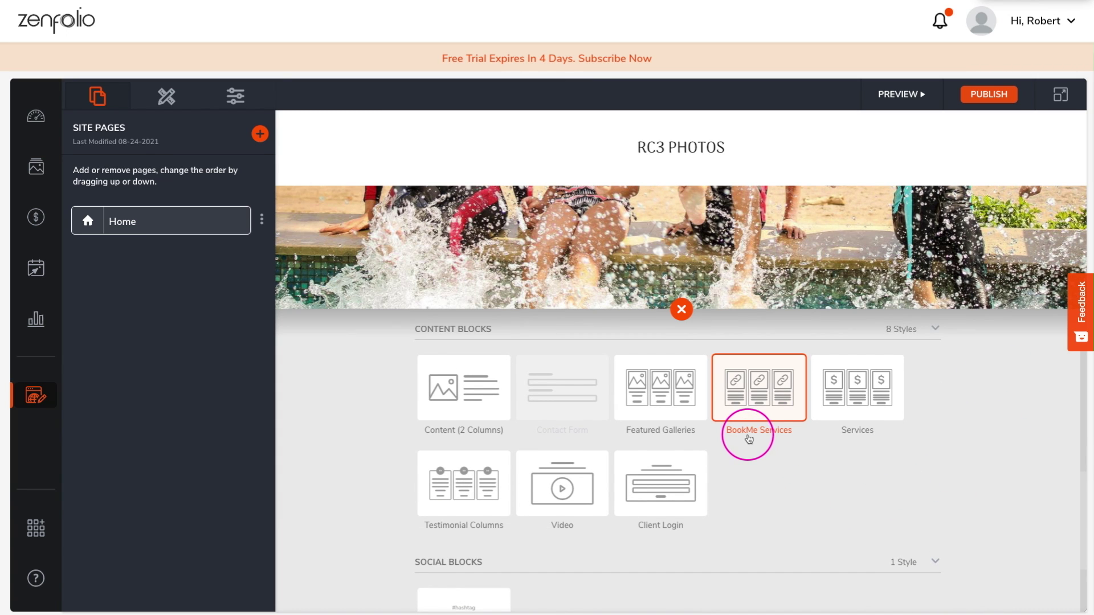
pyautogui.click(748, 405)
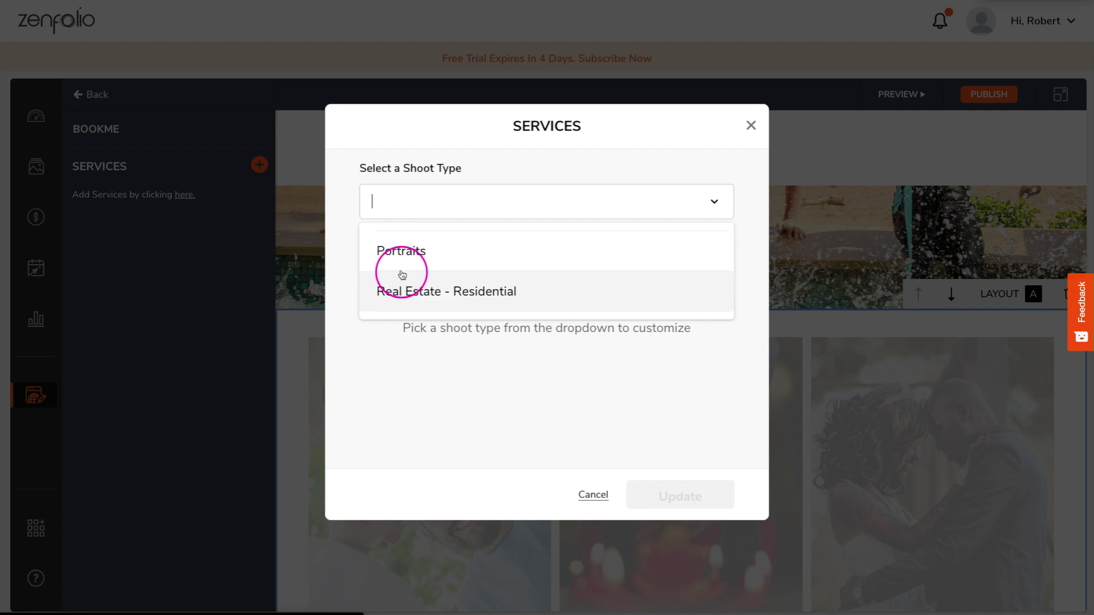
# Add Real Estate - Residential with its Standard Home and Luxury Home services to the block
pyautogui.click(399, 282)
pyautogui.click(387, 290)
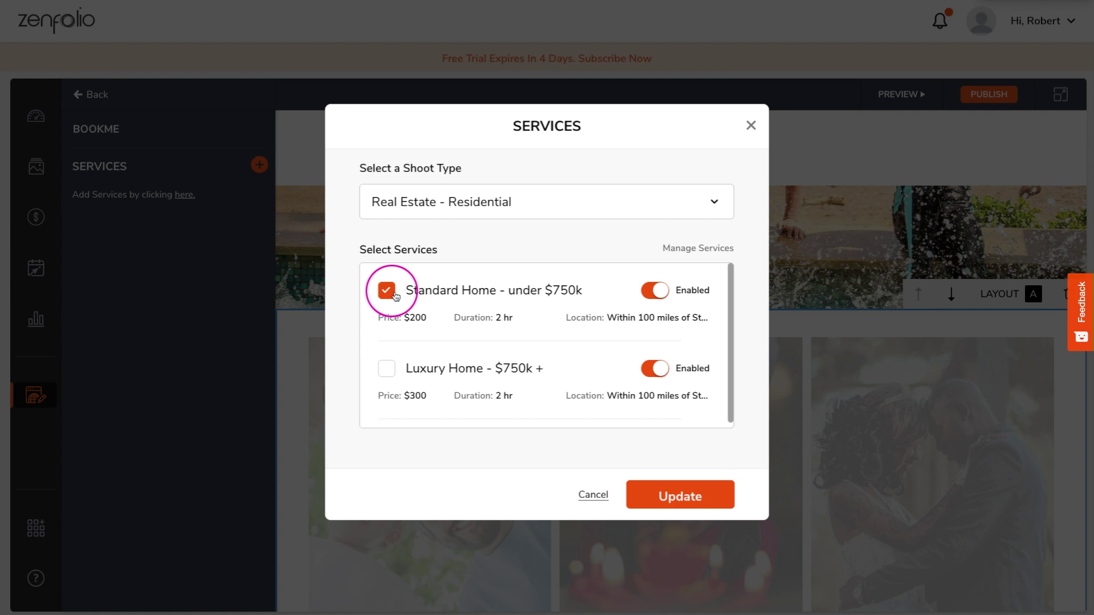
pyautogui.click(387, 369)
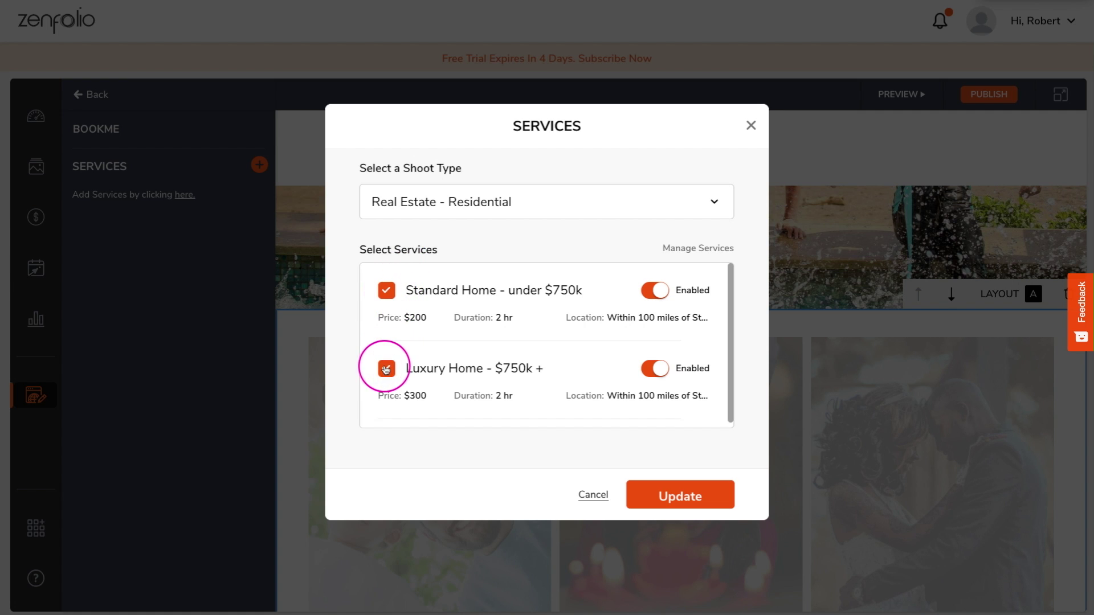
pyautogui.click(703, 497)
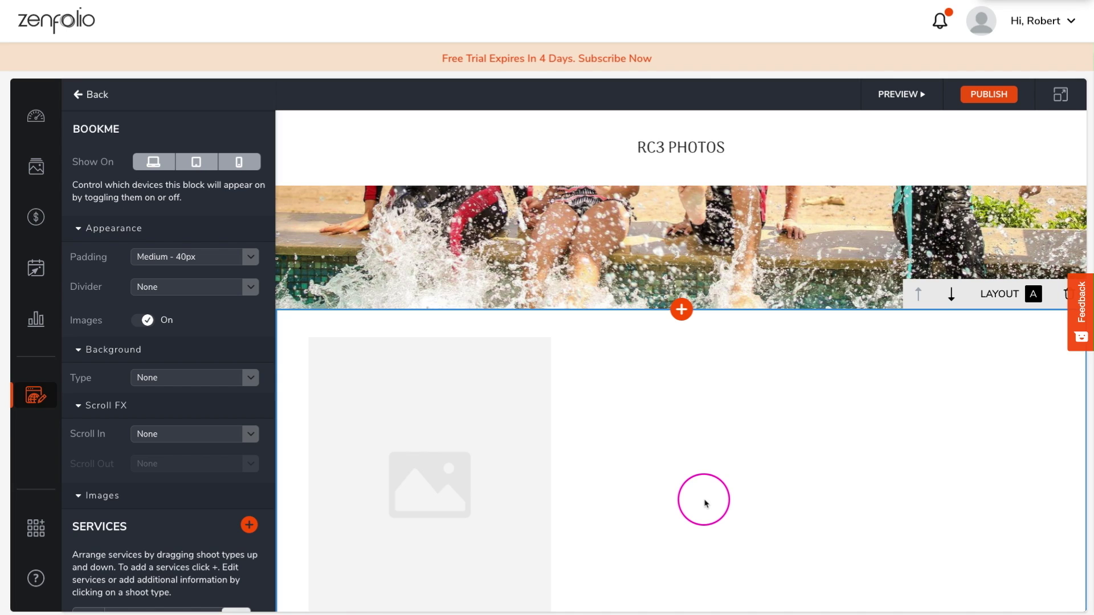
pyautogui.scroll(-1, 239, 490)
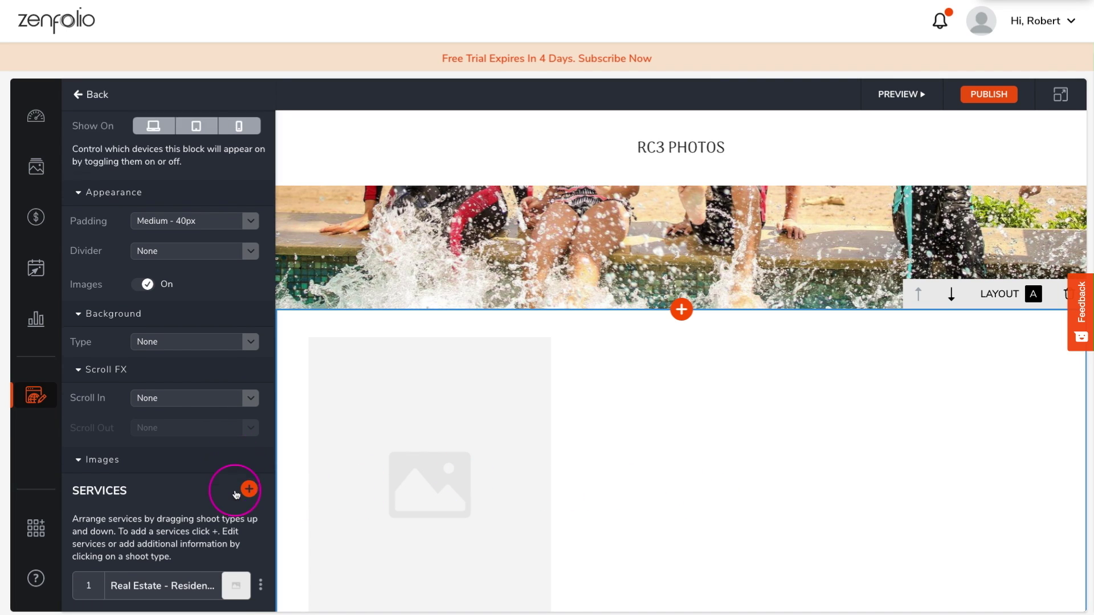
# Add Portraits with both family portrait services and drag it above Real Estate - Residential
pyautogui.click(248, 481)
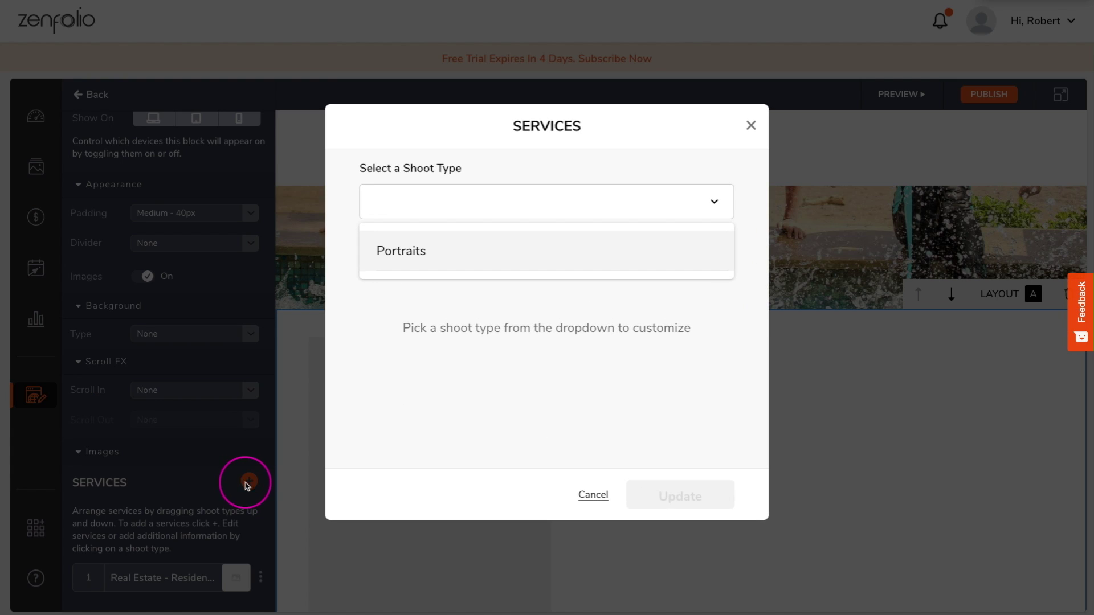
pyautogui.click(413, 256)
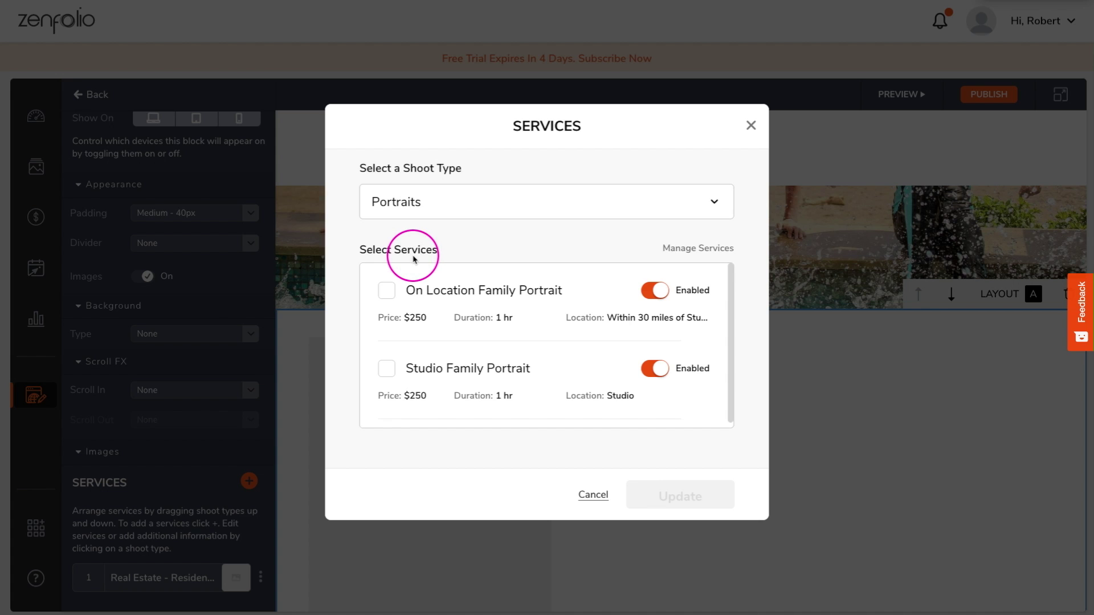
pyautogui.click(386, 291)
pyautogui.click(386, 369)
pyautogui.click(691, 496)
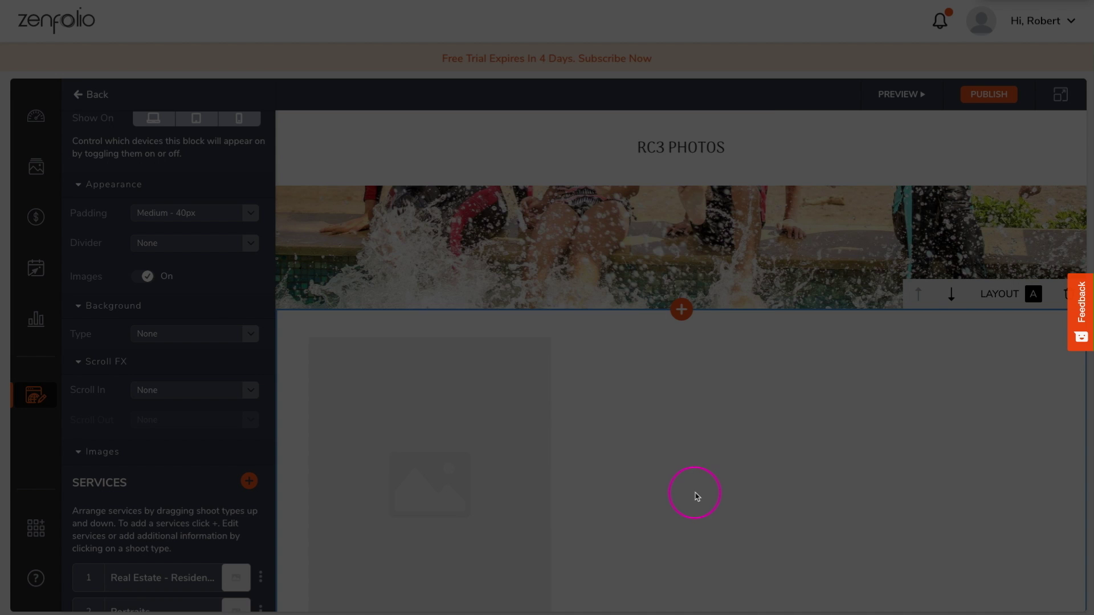
pyautogui.scroll(-1, 221, 488)
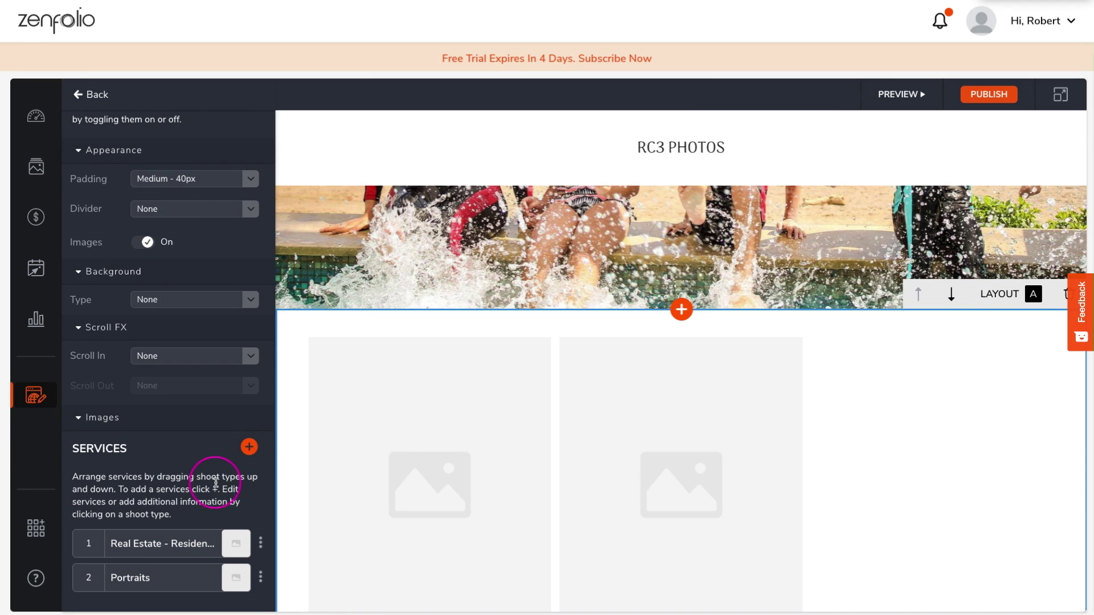
pyautogui.moveTo(86, 579); pyautogui.dragTo(93, 498)
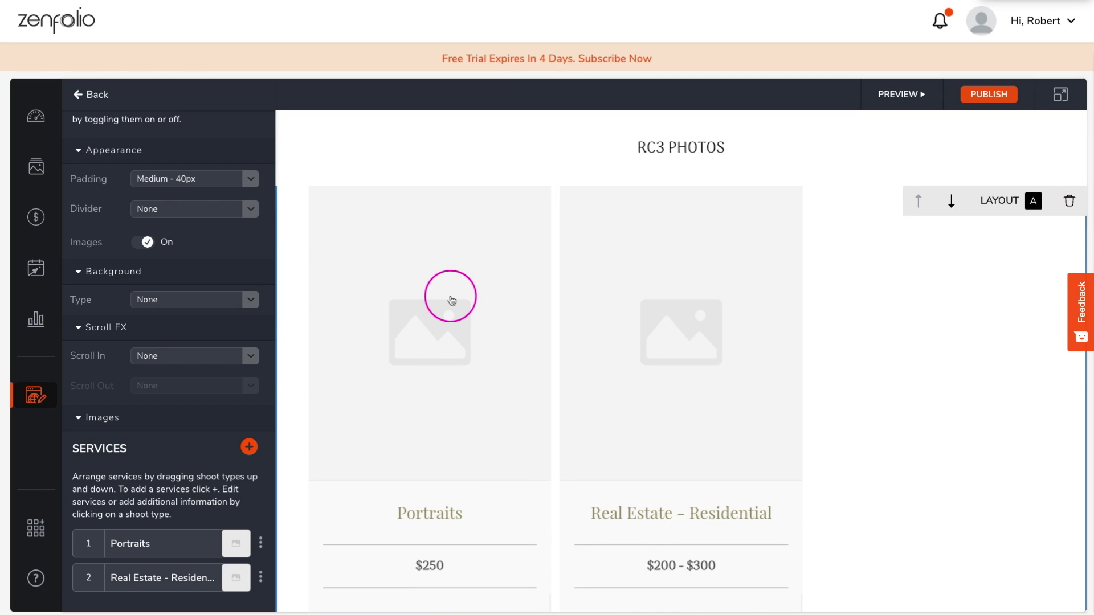
# Replace the Portraits card's photo with a family photo from the Family gallery
pyautogui.click(451, 300)
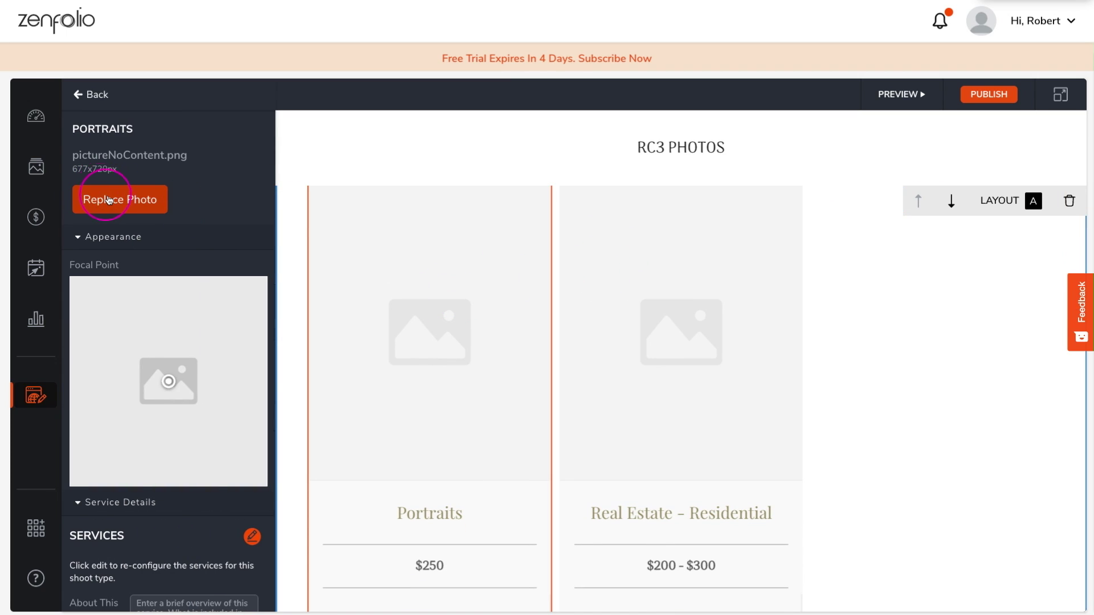
pyautogui.click(106, 198)
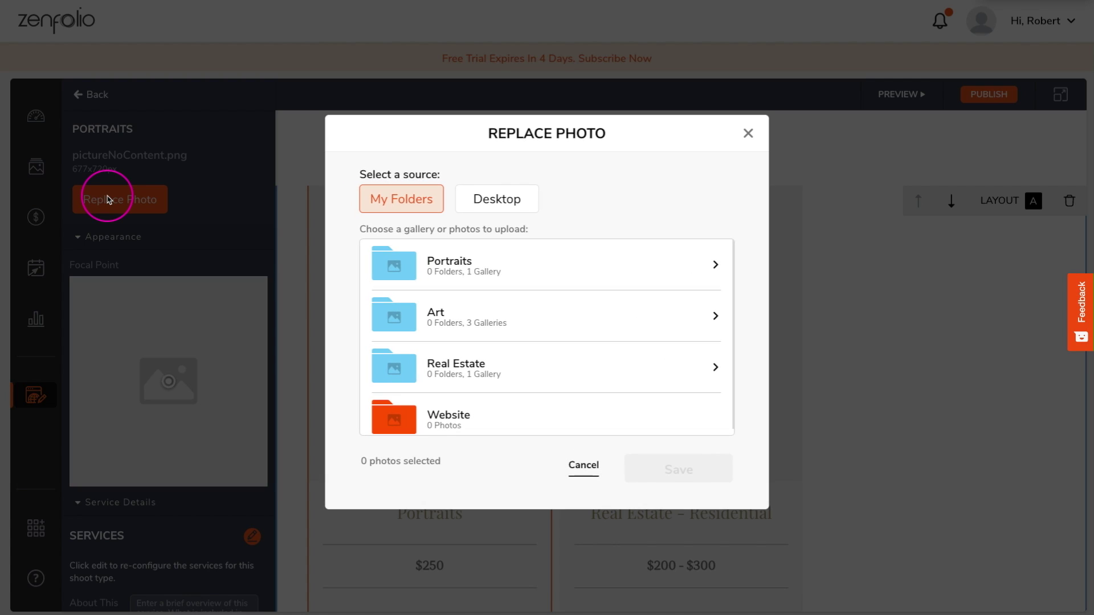
pyautogui.click(627, 274)
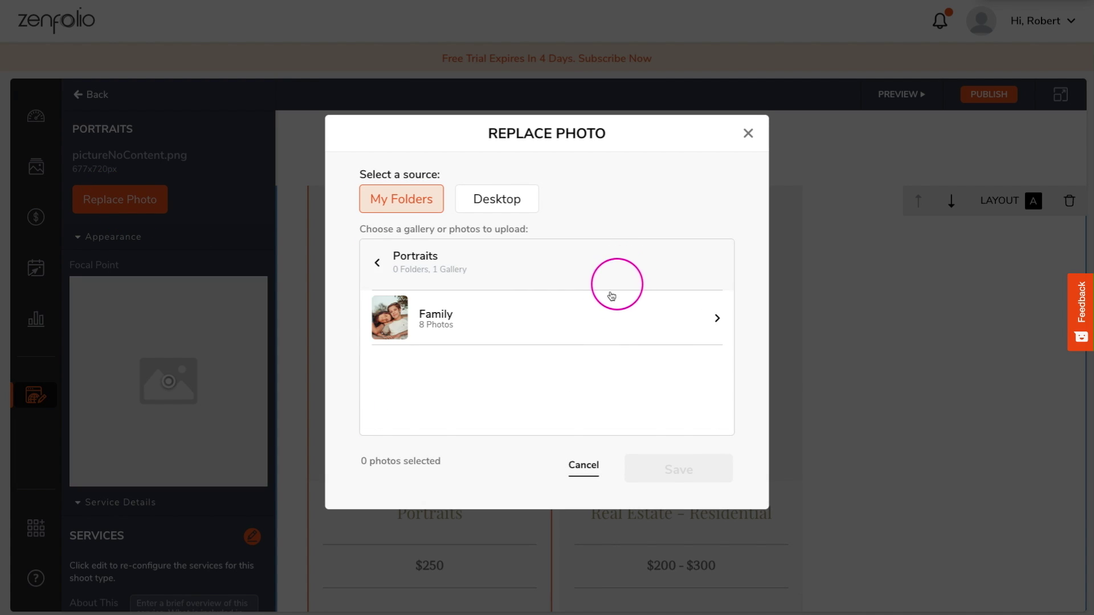
pyautogui.click(591, 311)
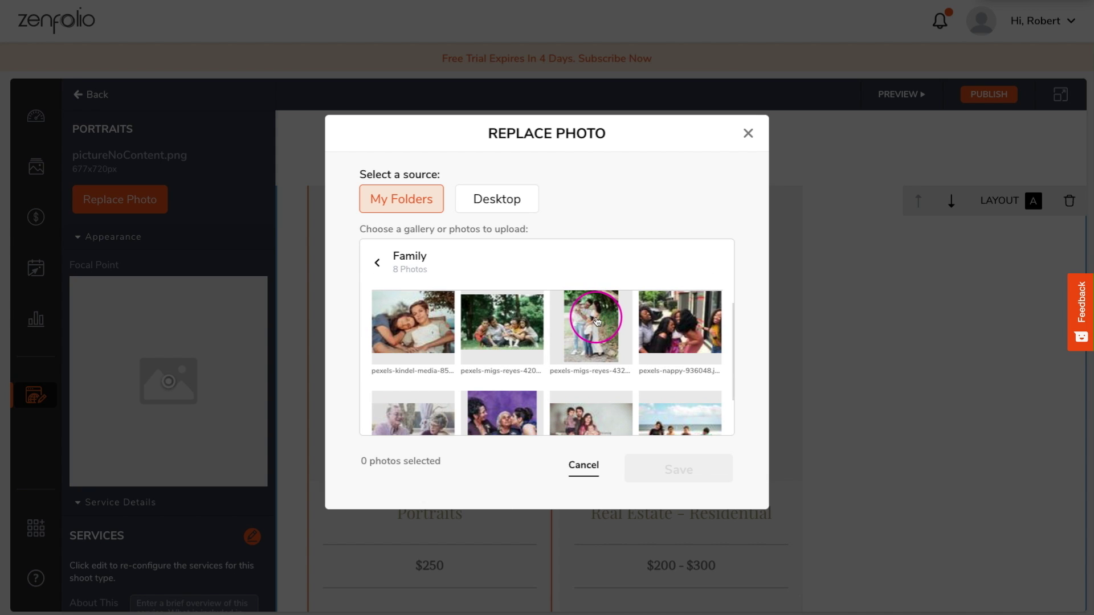
pyautogui.scroll(-2, 594, 313)
pyautogui.click(598, 306)
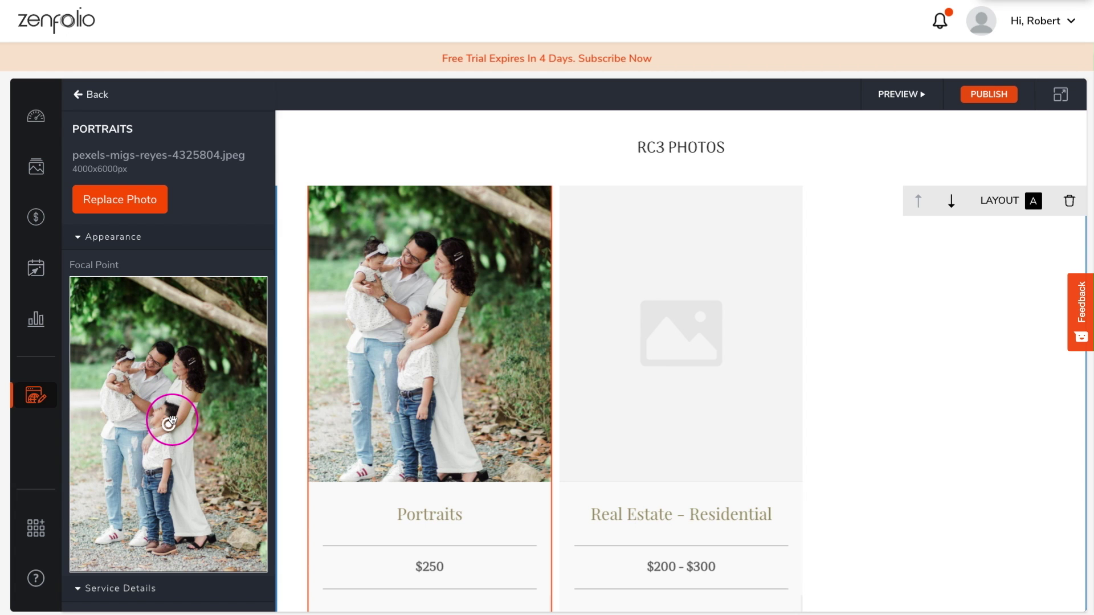
pyautogui.scroll(-4, 189, 423)
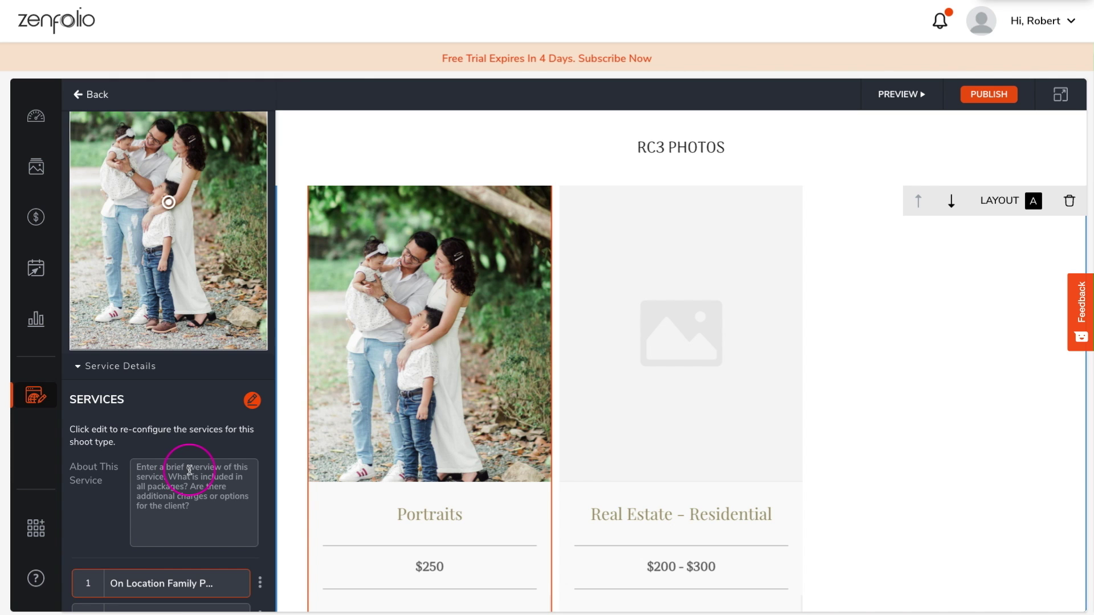
# Replace the Real Estate - Residential card's photo with the red-door house from the Real Estate gallery
pyautogui.click(681, 334)
pyautogui.click(151, 153)
pyautogui.click(577, 336)
pyautogui.click(502, 342)
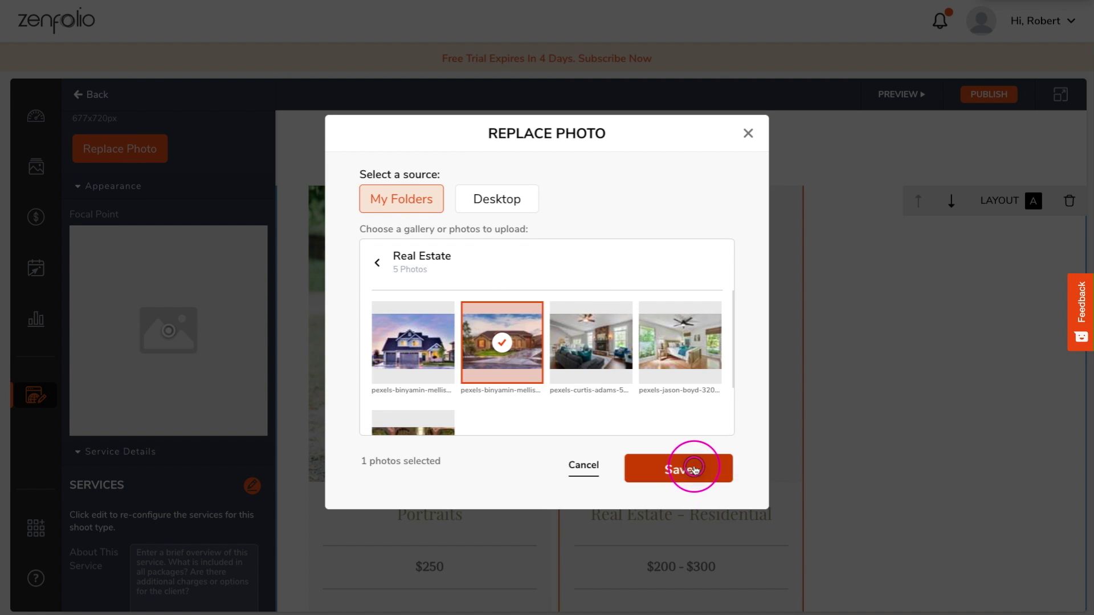
pyautogui.click(695, 469)
pyautogui.scroll(-1, 149, 257)
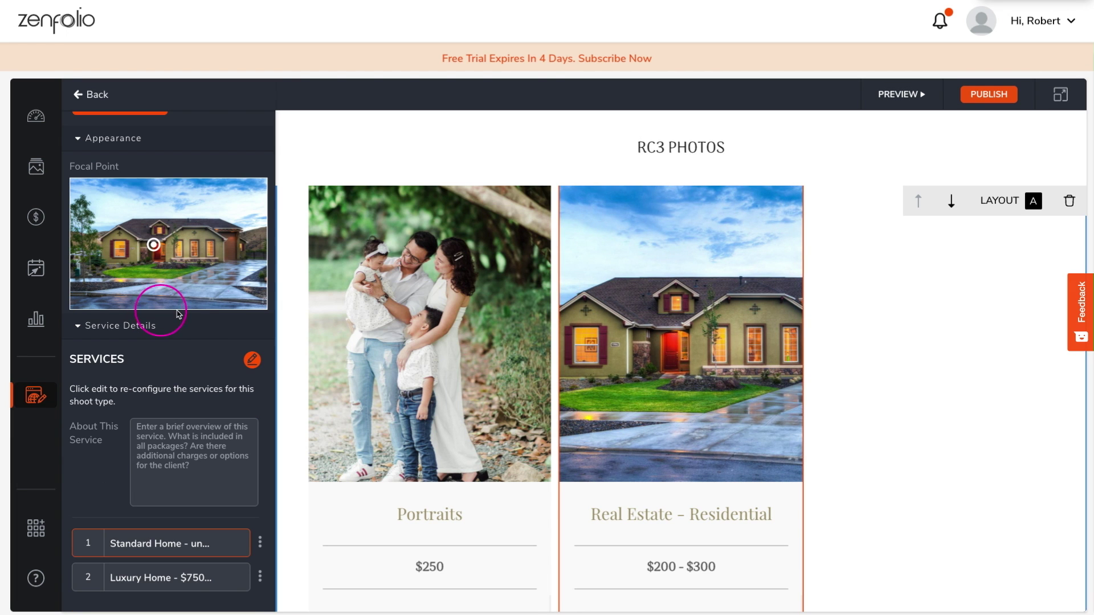
# Switch the Services block from layout A to layout B and review both service cards
pyautogui.click(1006, 208)
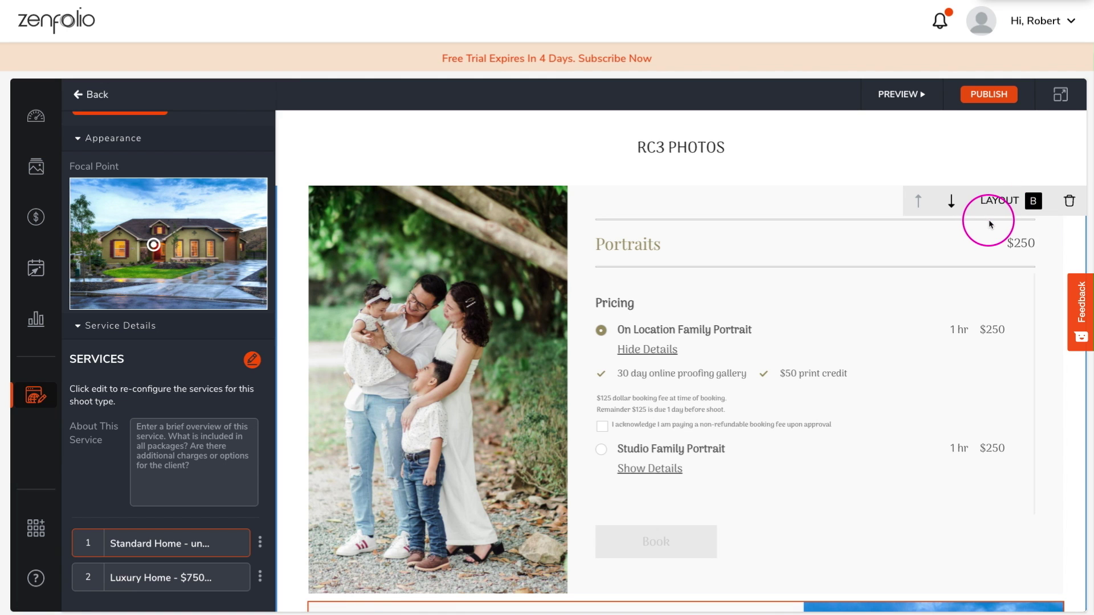
pyautogui.scroll(-8, 881, 245)
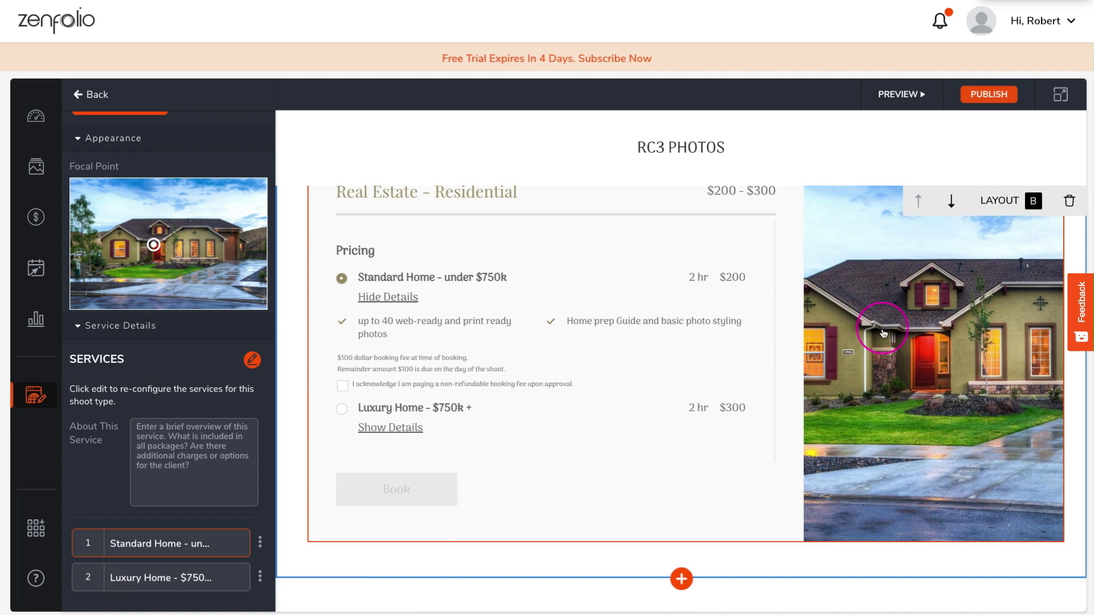
pyautogui.scroll(1, 885, 333)
pyautogui.scroll(8, 882, 339)
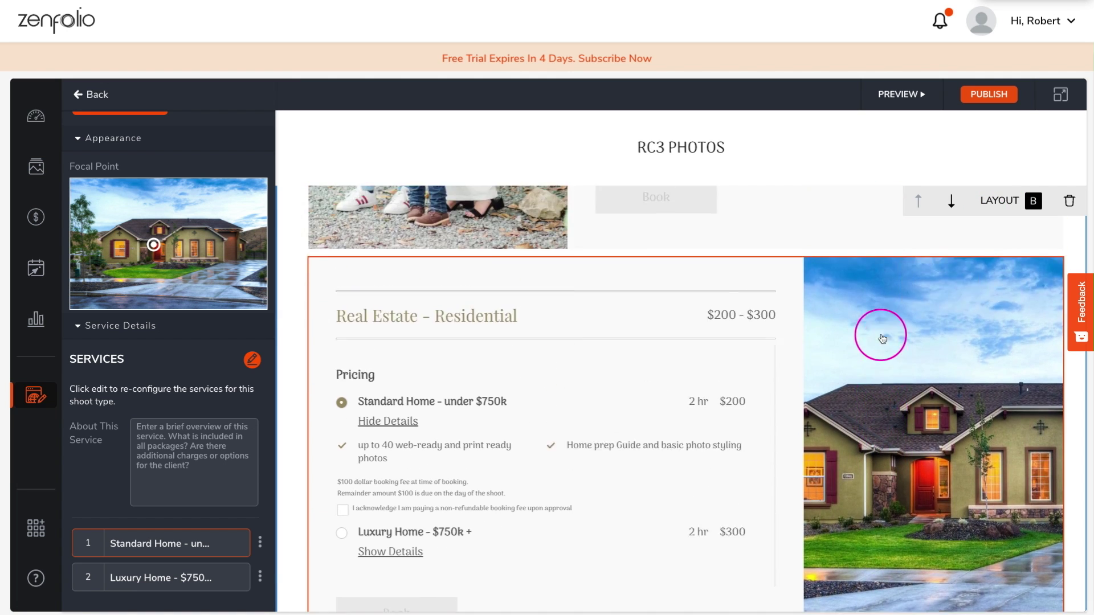
pyautogui.scroll(-1, 878, 340)
pyautogui.scroll(3, 880, 341)
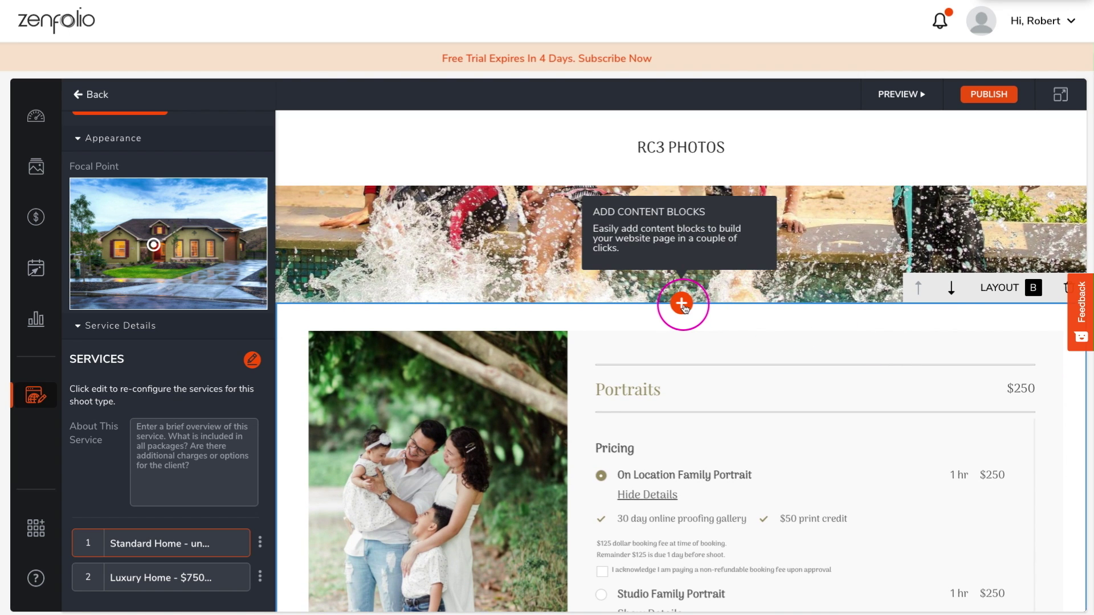
# Insert a Button block directly below the banner image
pyautogui.click(681, 304)
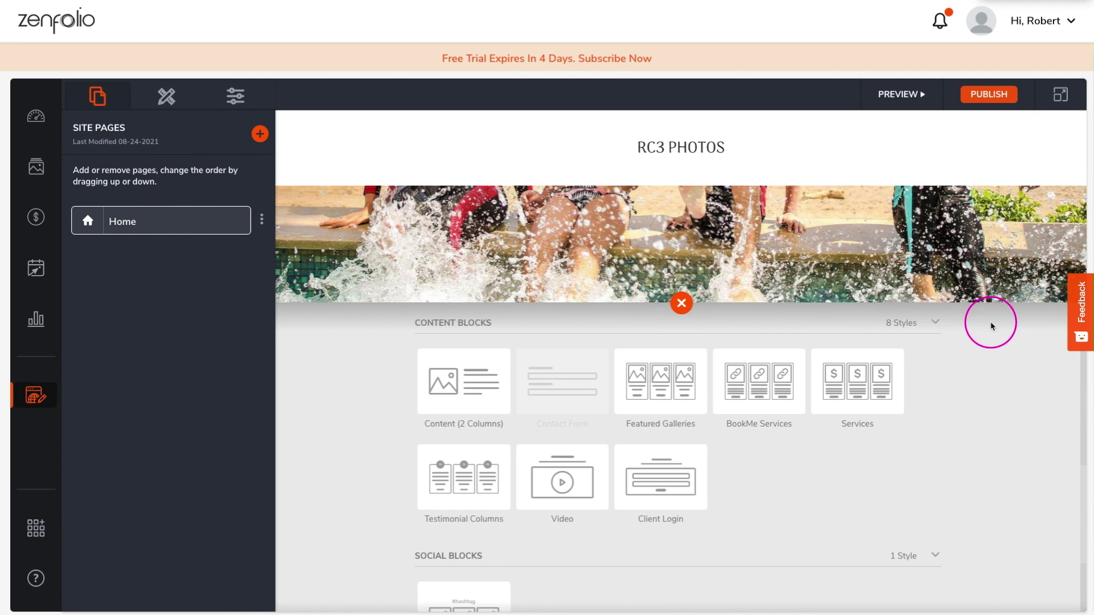
pyautogui.scroll(-6, 860, 300)
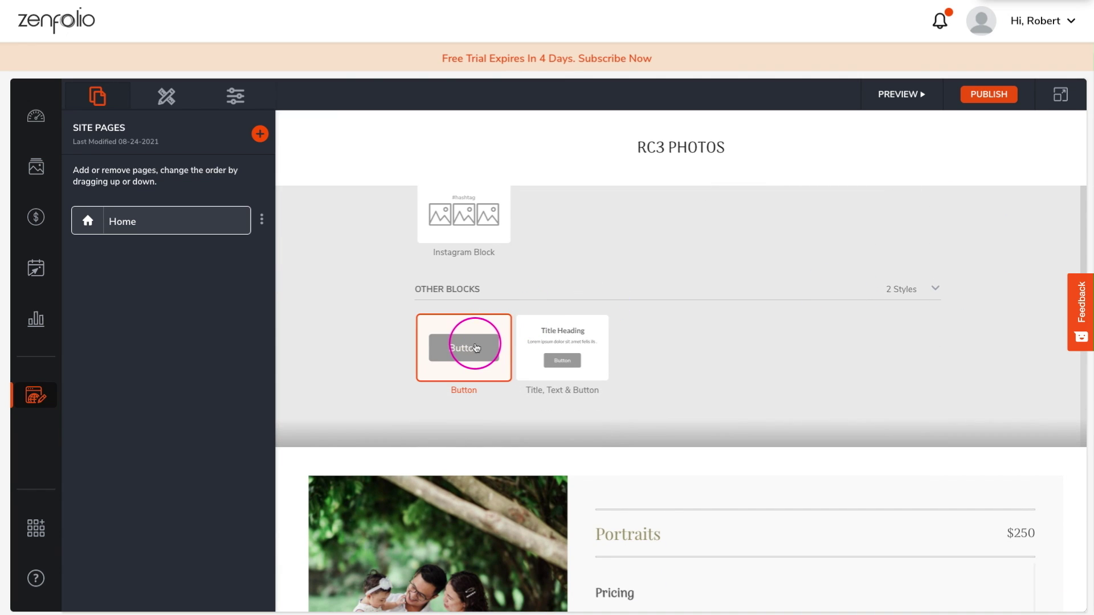
pyautogui.click(476, 347)
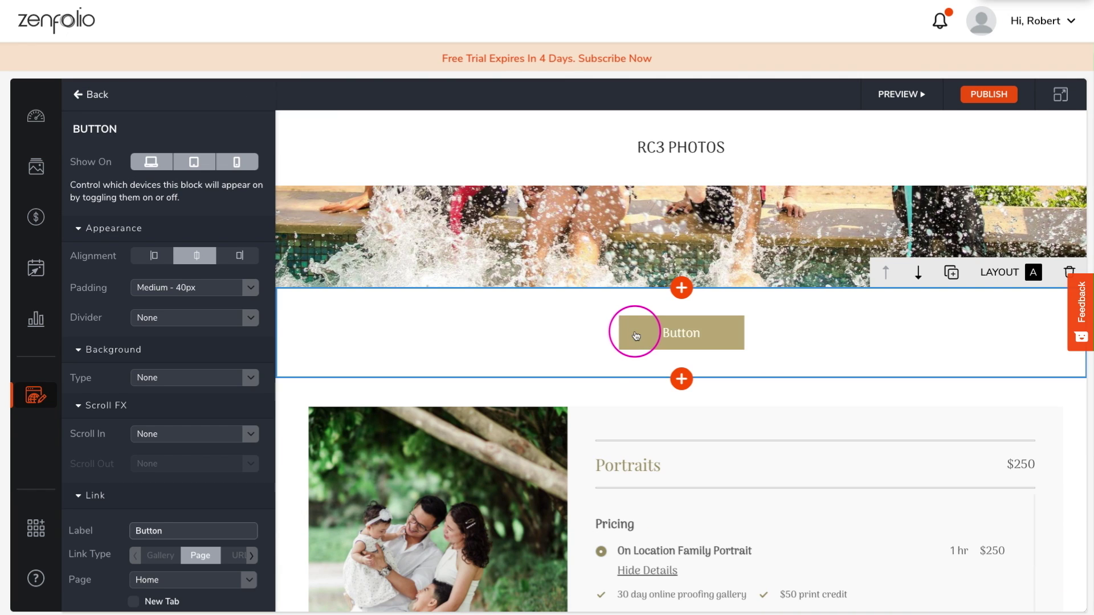
pyautogui.scroll(-1, 128, 281)
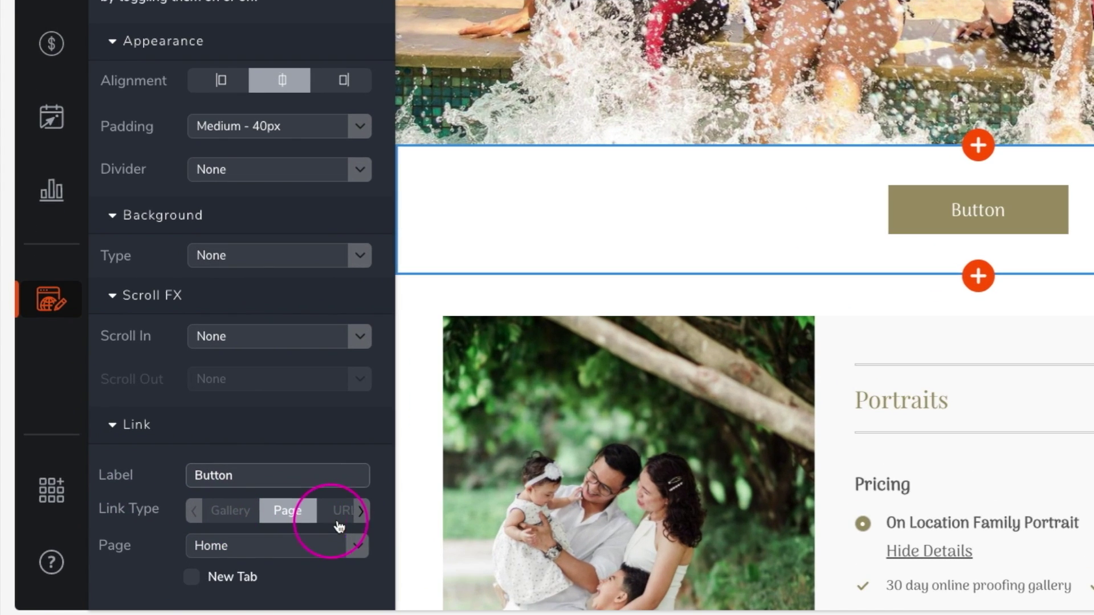
# Set the button's link type to BookMe and its label to 'Book a Session'
pyautogui.click(252, 545)
pyautogui.click(252, 545)
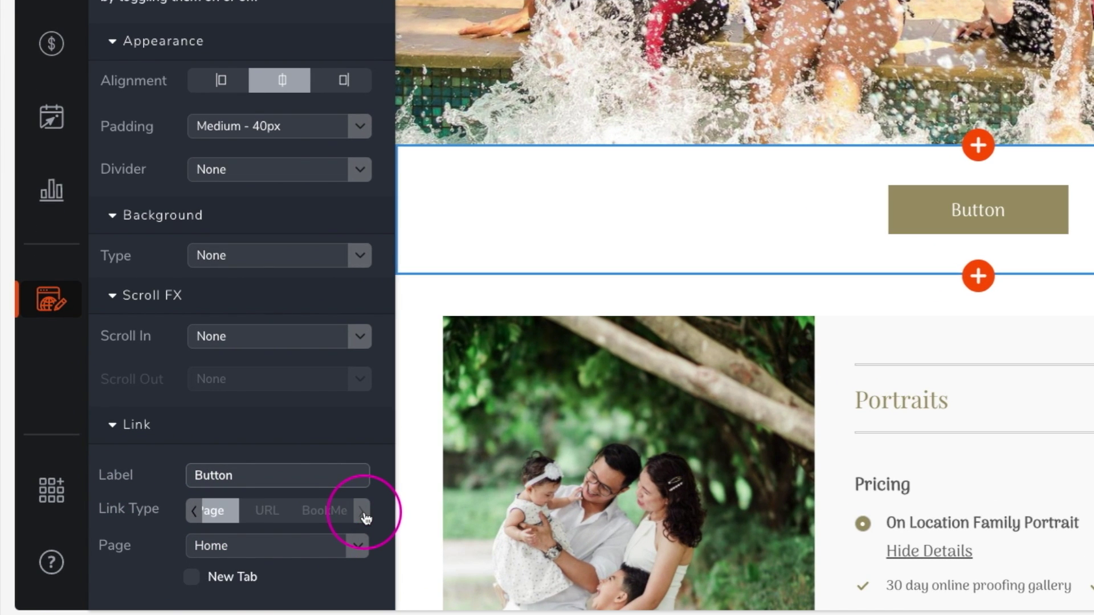
pyautogui.click(324, 511)
pyautogui.click(289, 499)
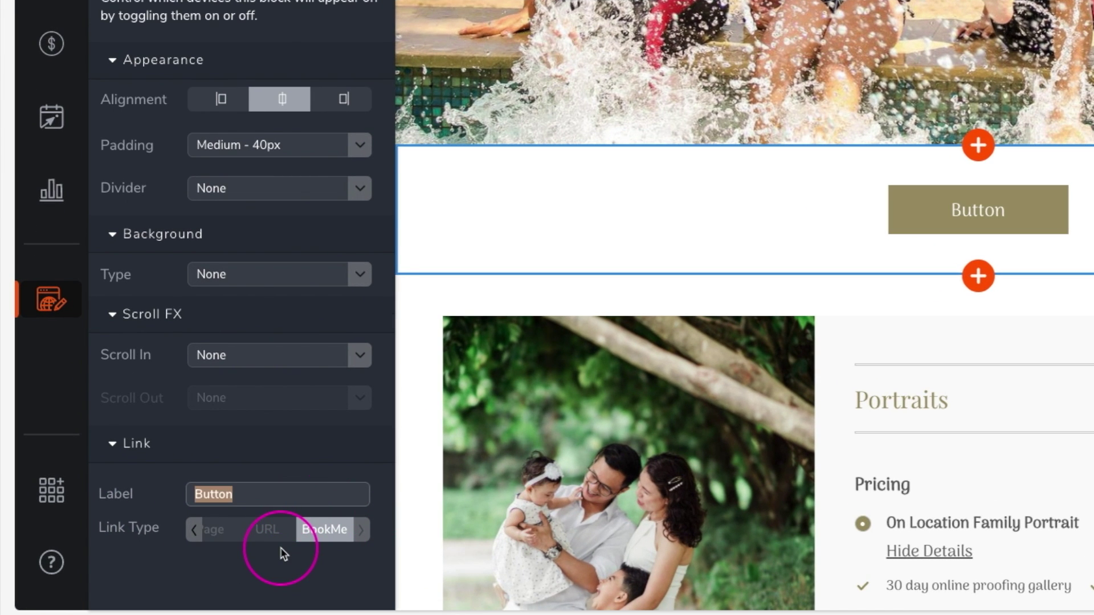
pyautogui.write('Book a')
pyautogui.write('n')
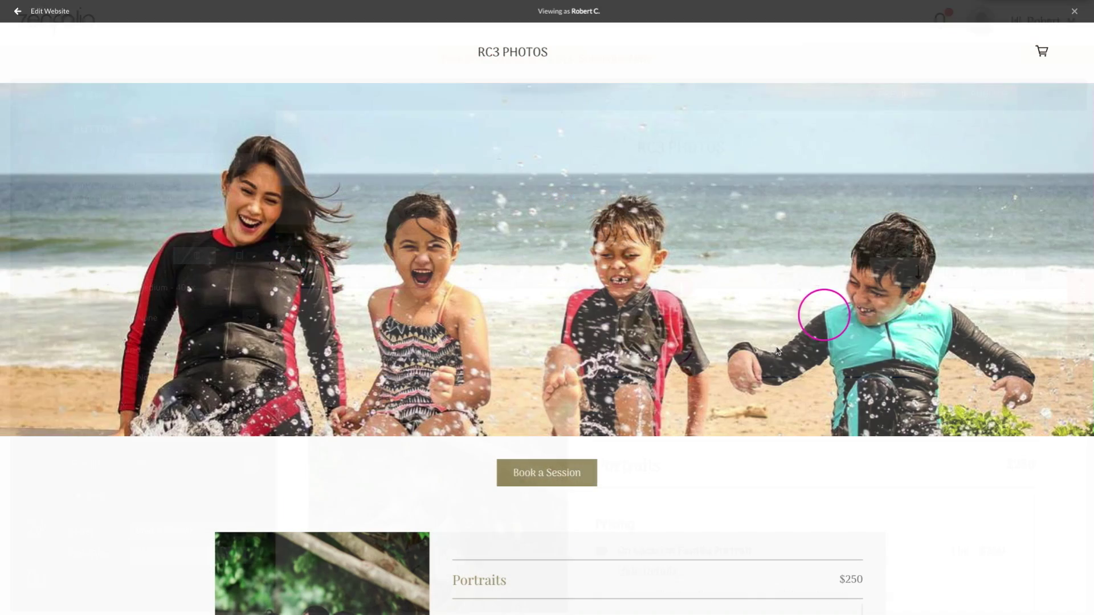
pyautogui.click(539, 482)
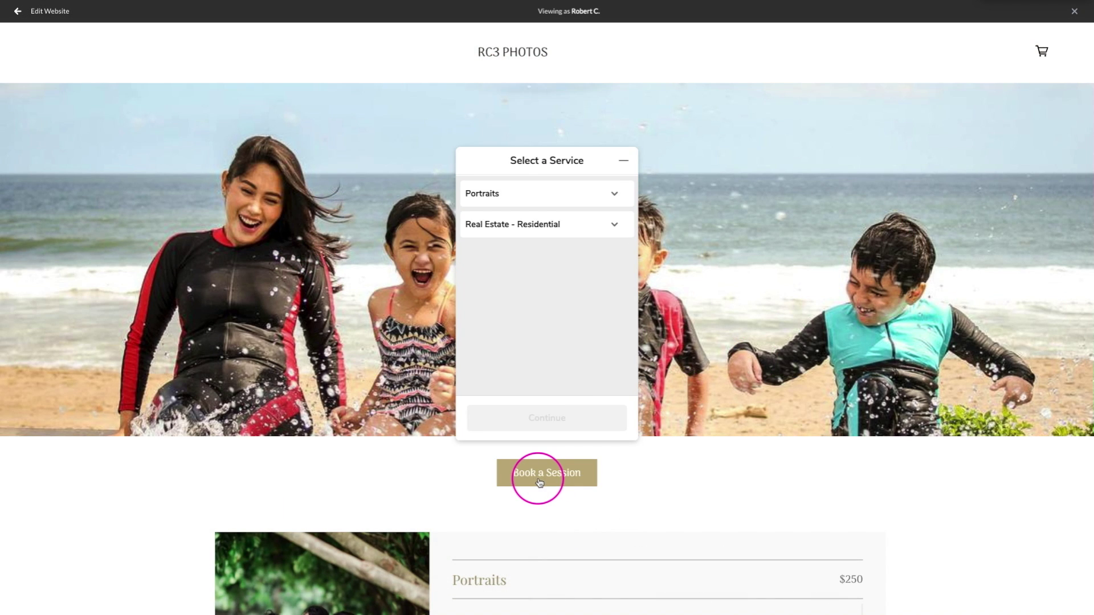